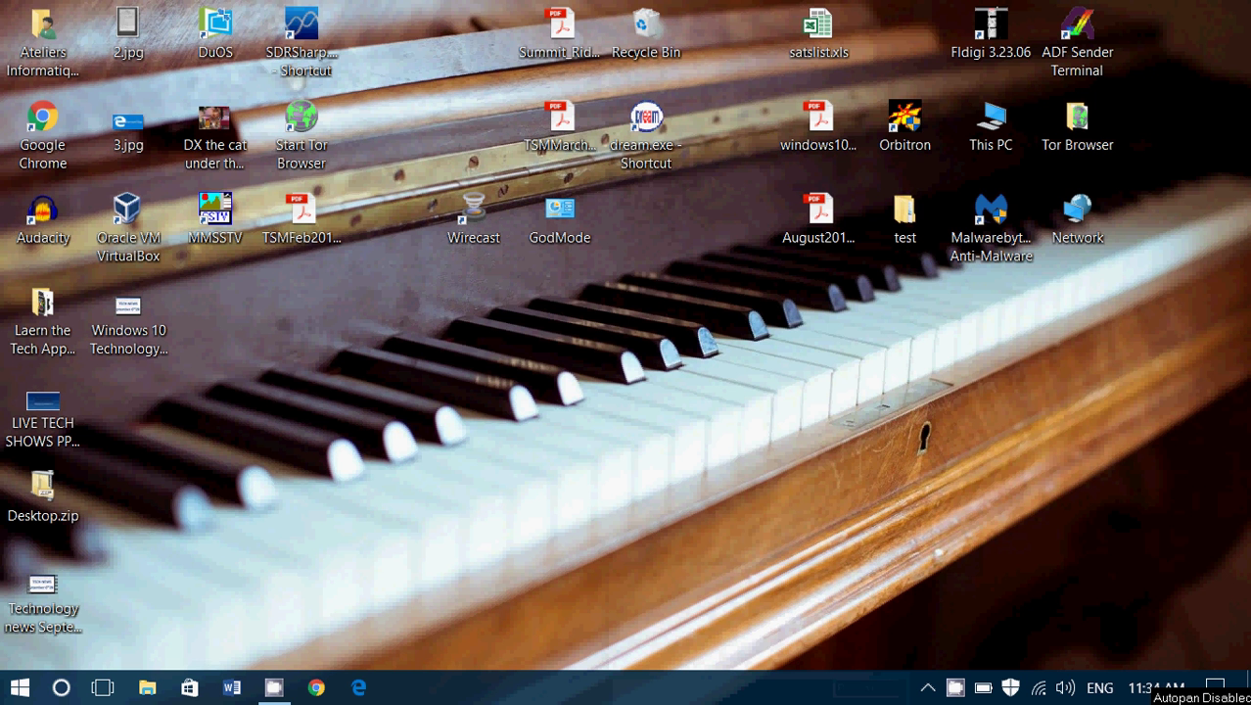
Open Settings from Action Centre and go to System > Multi-tasking
click(1217, 688)
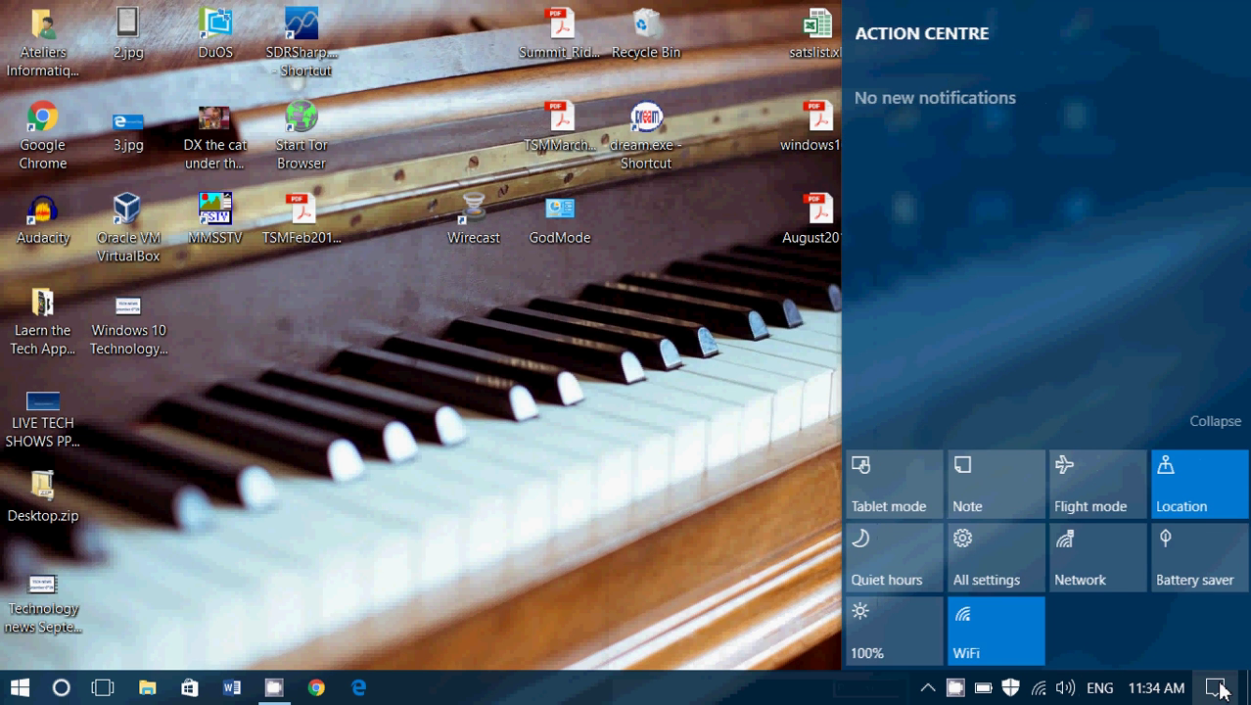
click(990, 572)
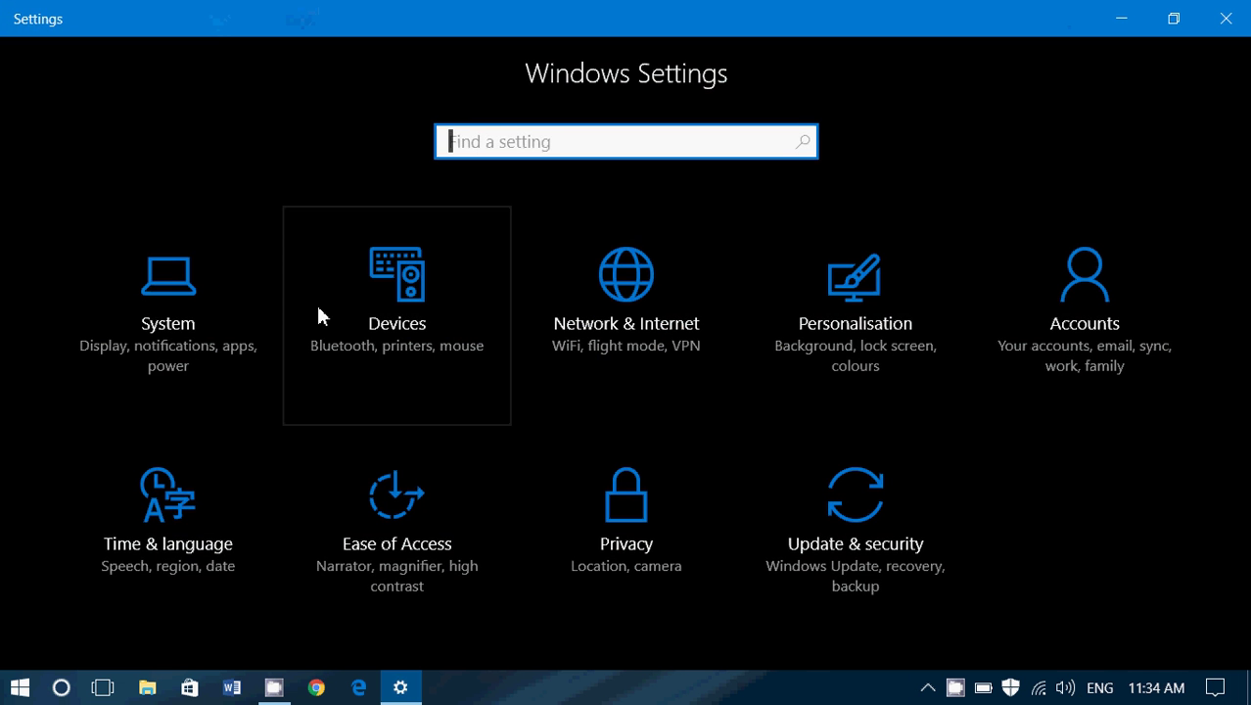
click(171, 336)
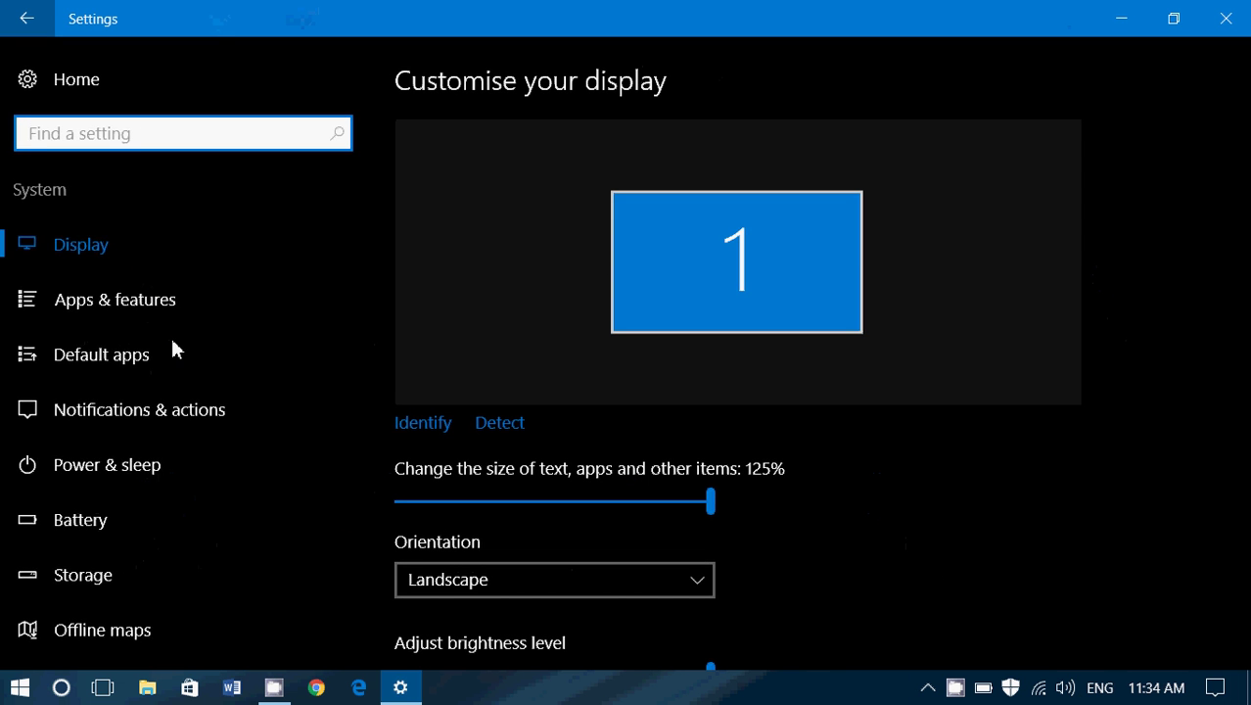
scroll(172, 343, down, 3)
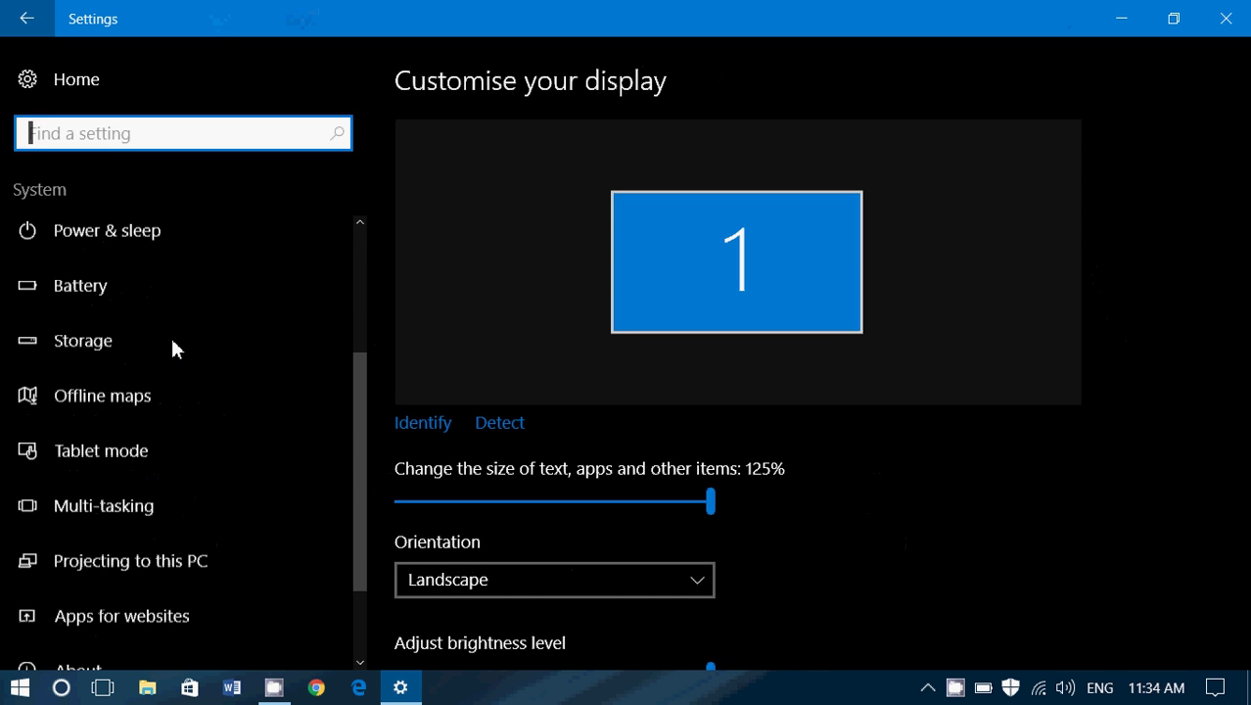
click(140, 508)
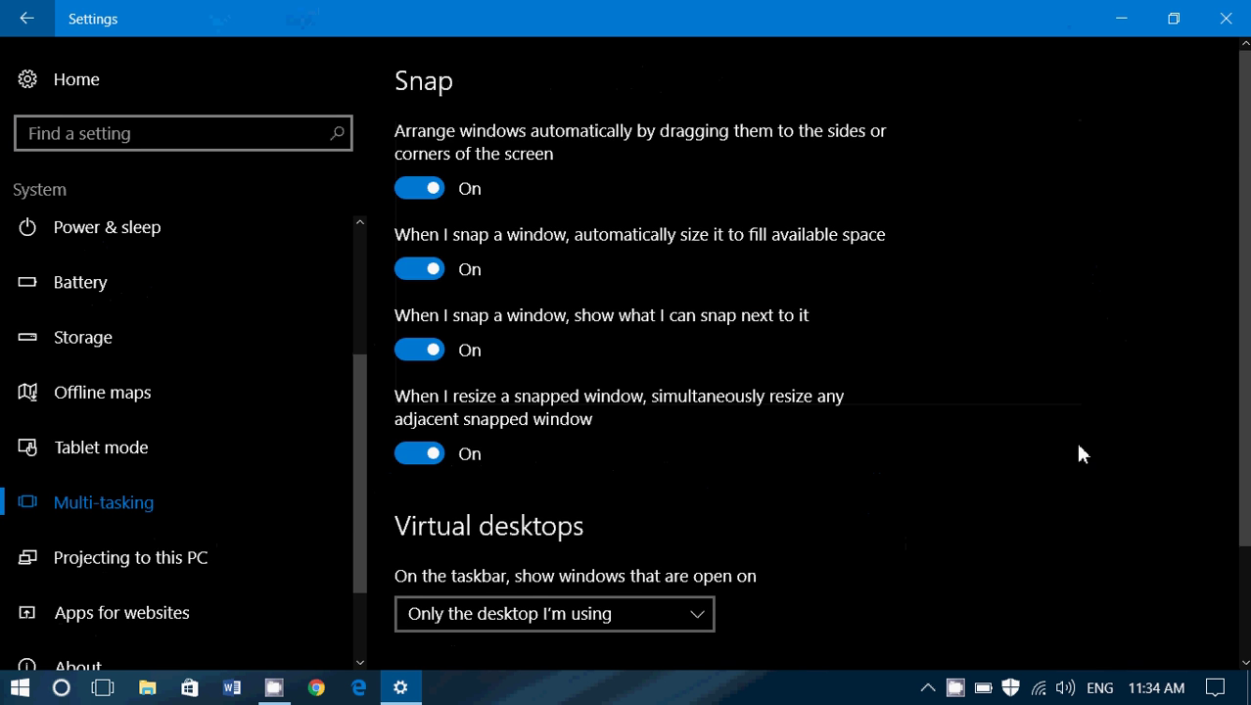
scroll(1080, 453, down, 3)
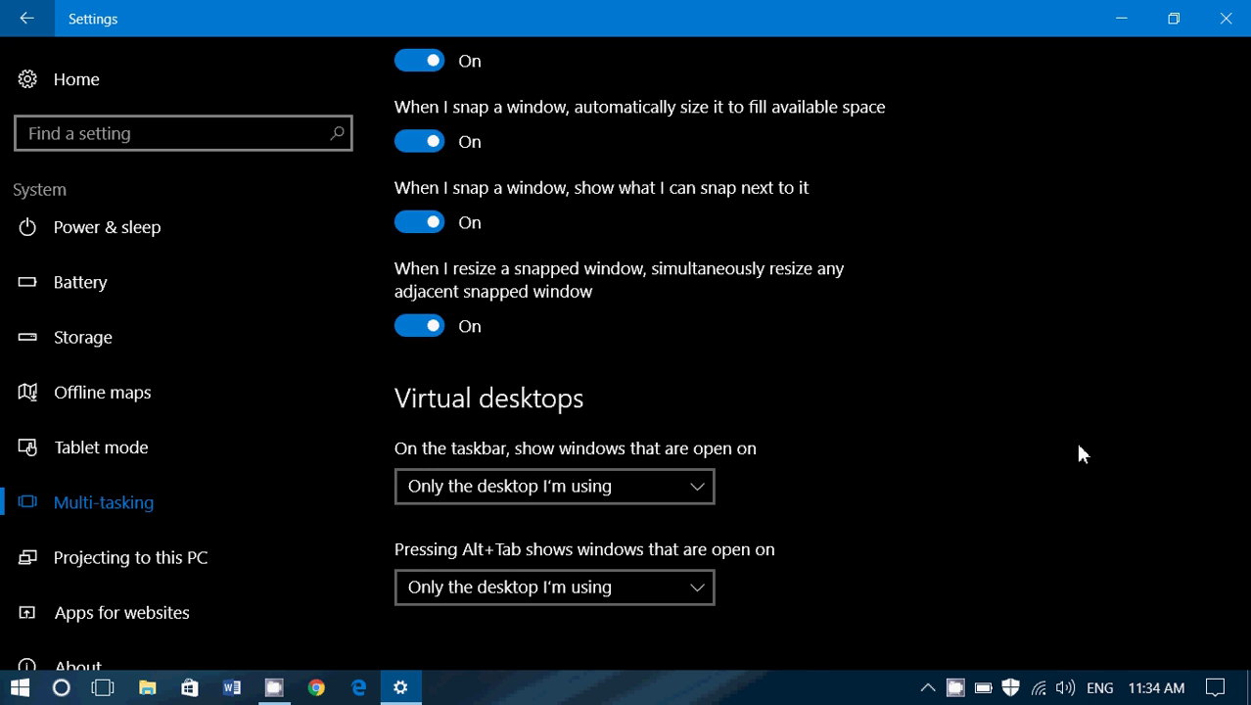
scroll(1081, 453, up, 3)
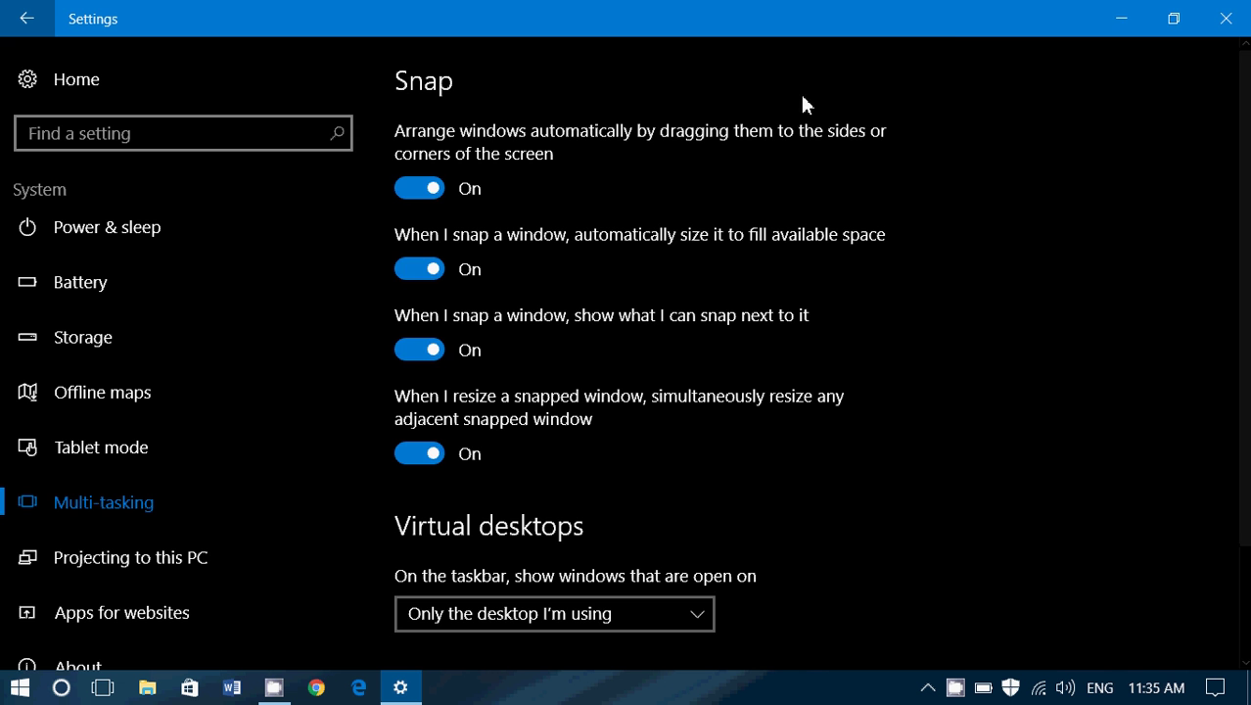
Restore down the Settings window and drag its title bar into the top-right corner
click(1172, 20)
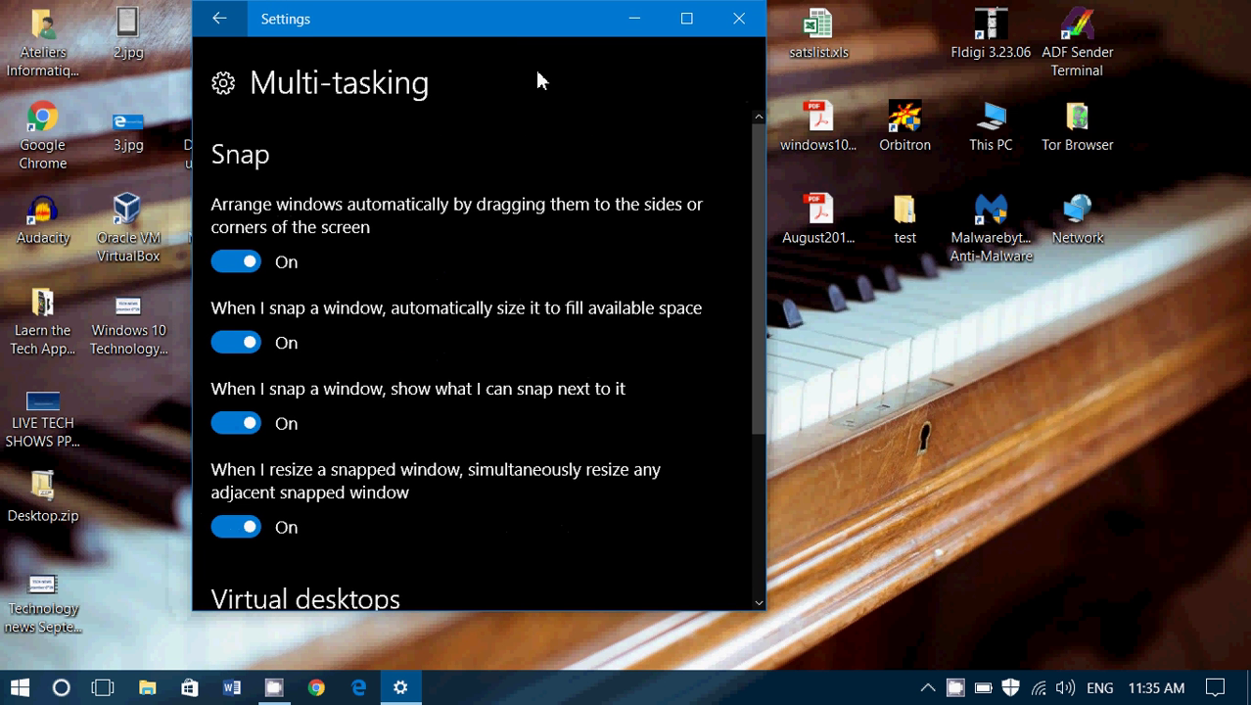
drag(497, 25, 1237, 10)
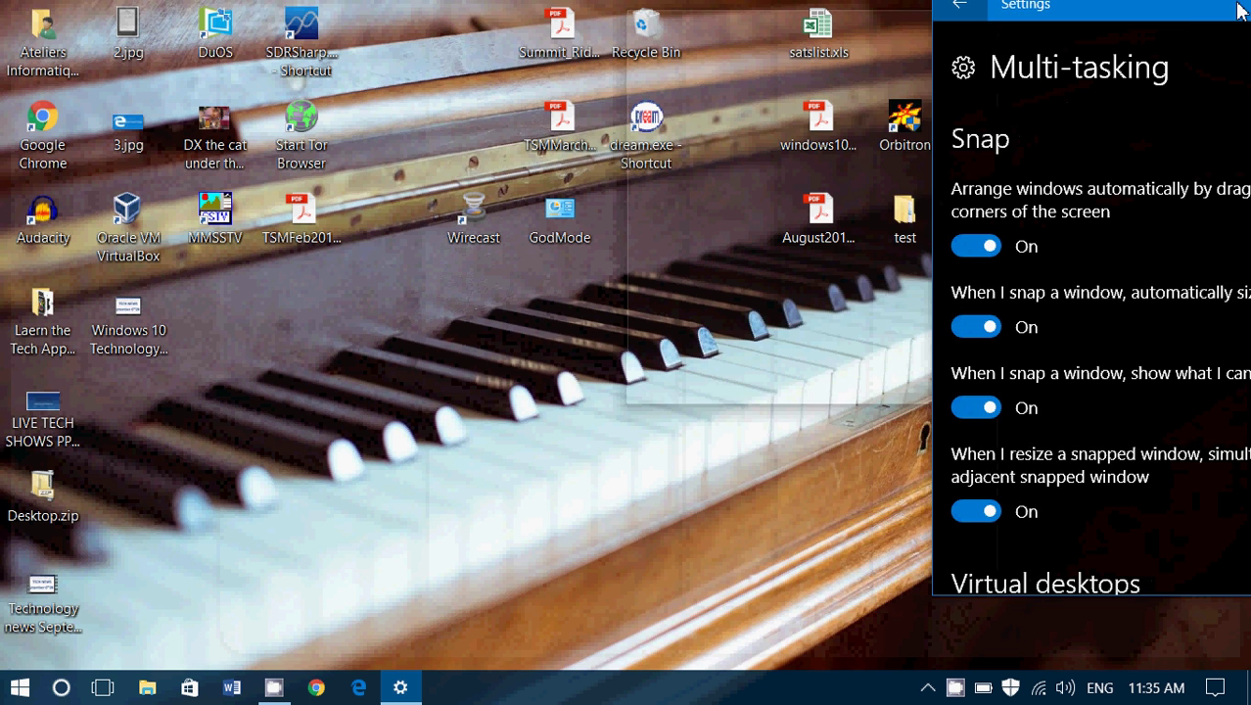
mouse_move(1237, 10)
mouse_down()
mouse_move(1136, 47)
mouse_move(1170, 9)
mouse_move(1249, 9)
mouse_move(1183, 40)
mouse_move(1250, 9)
mouse_up()
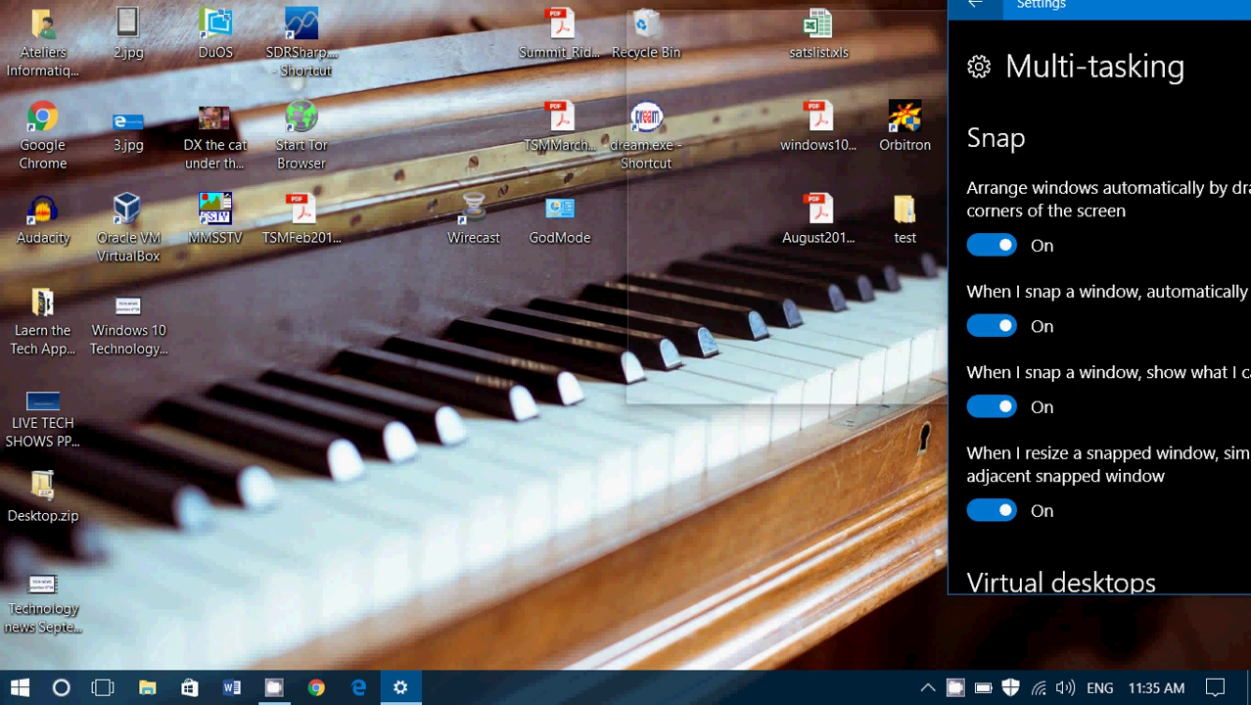
drag(1249, 9, 1249, 9)
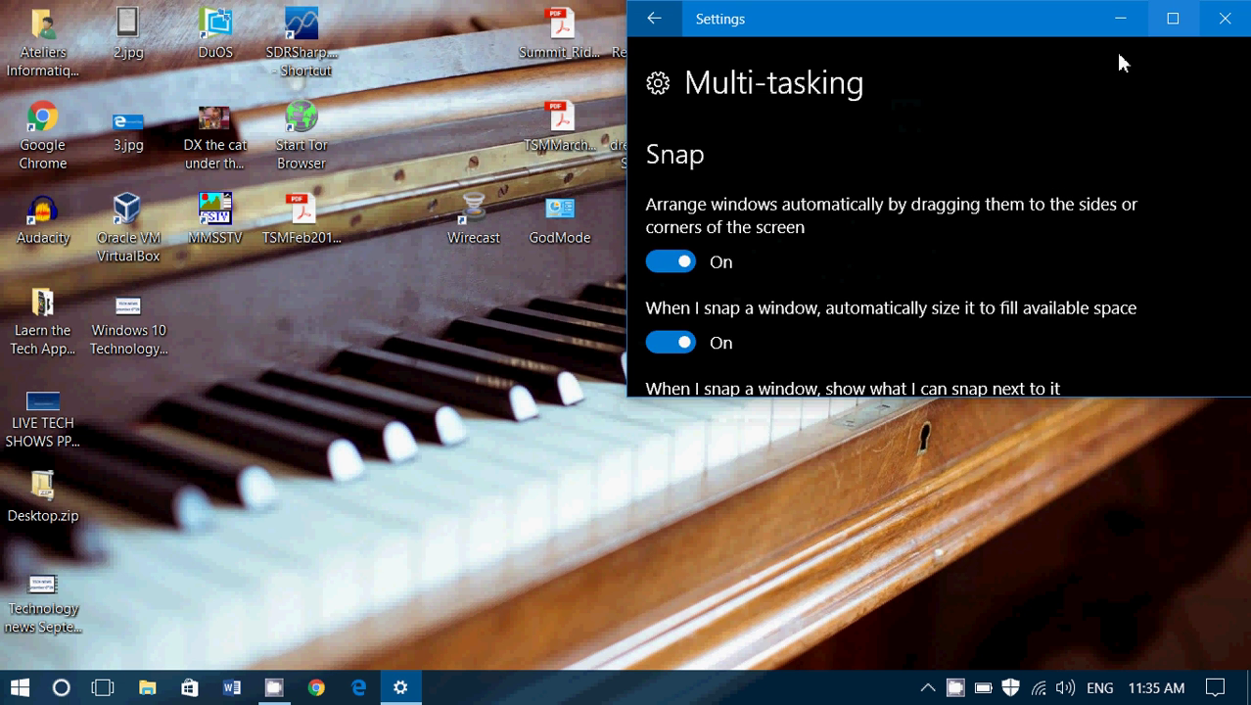
Snap Edge to the top-left, then stretch Edge and Settings down to the taskbar as side-by-side halves
click(359, 689)
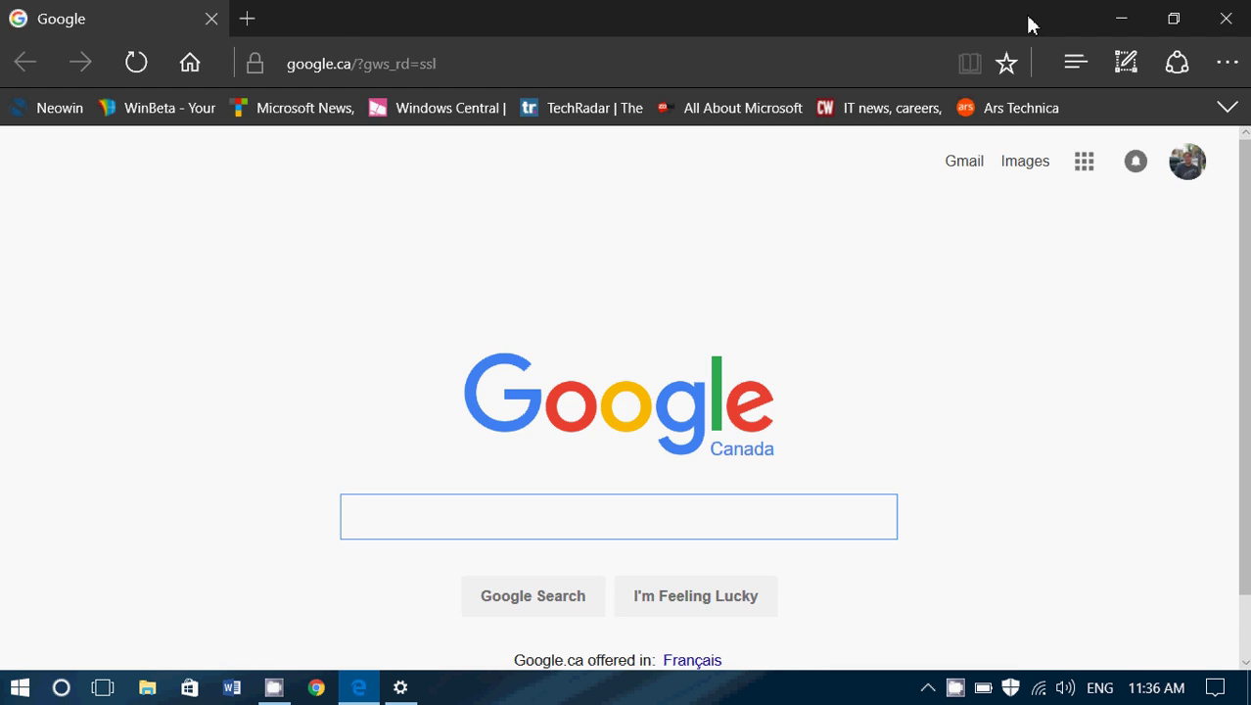
drag(954, 23, 3, 12)
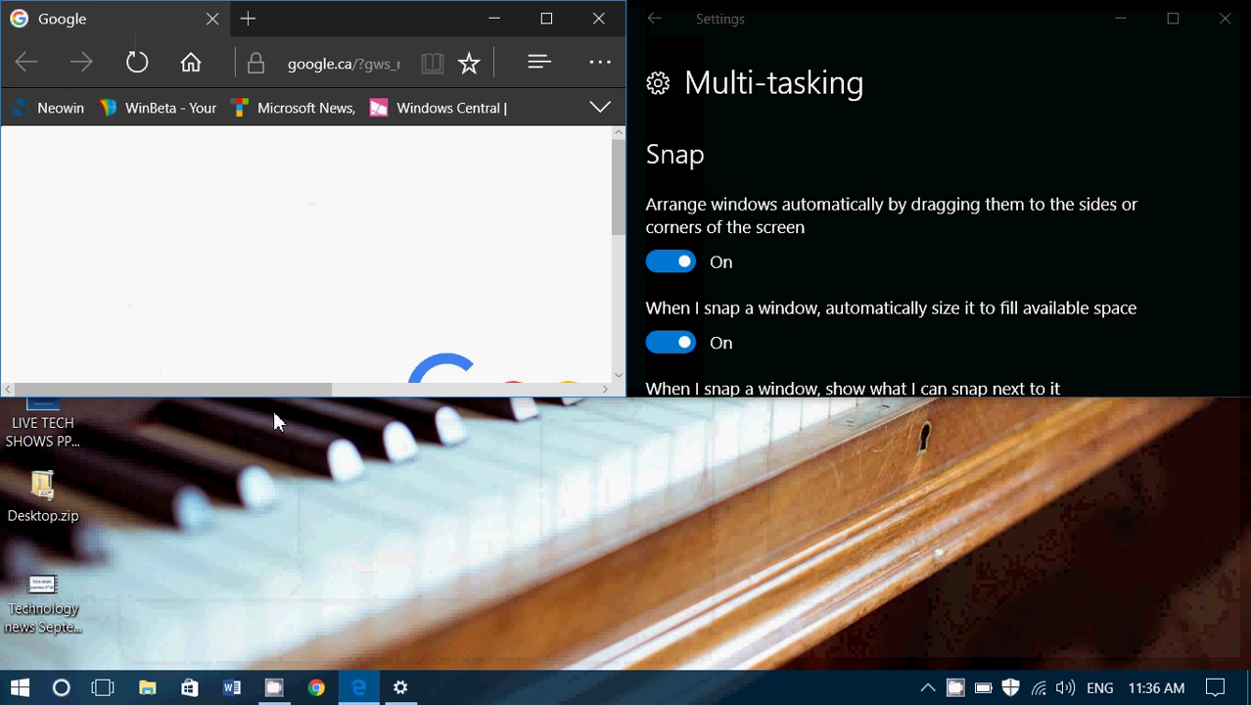
drag(336, 395, 343, 669)
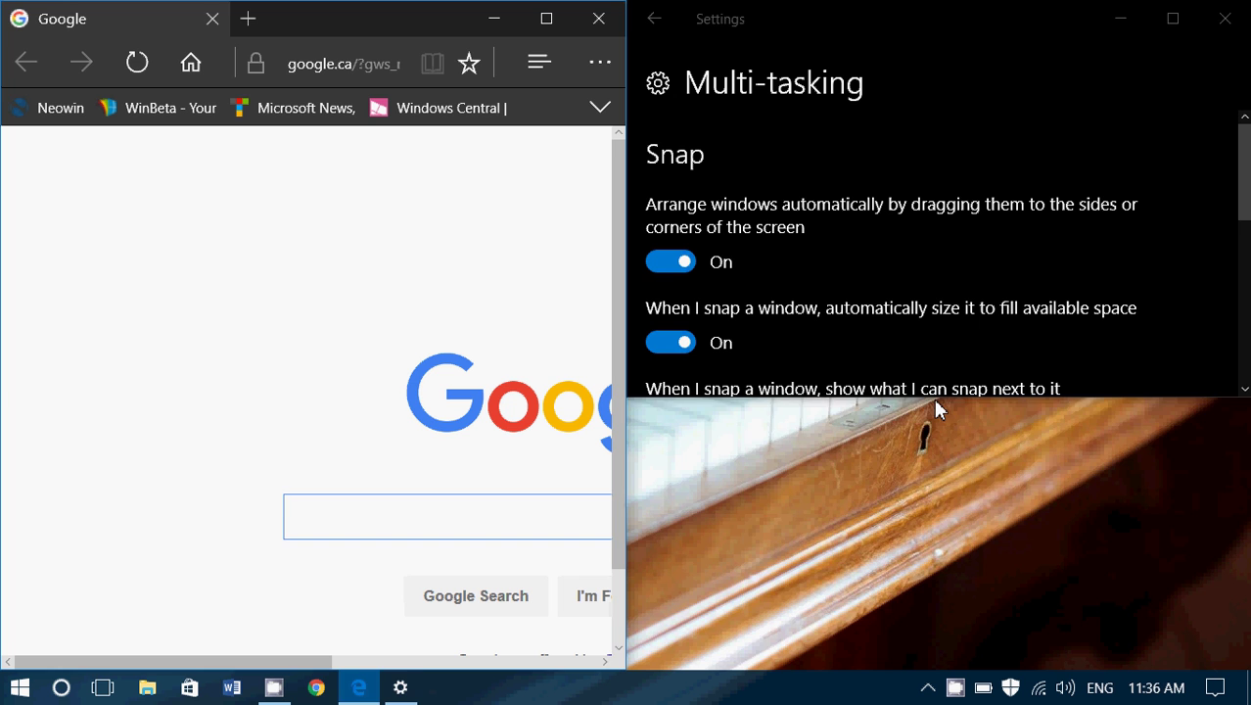
drag(933, 396, 925, 671)
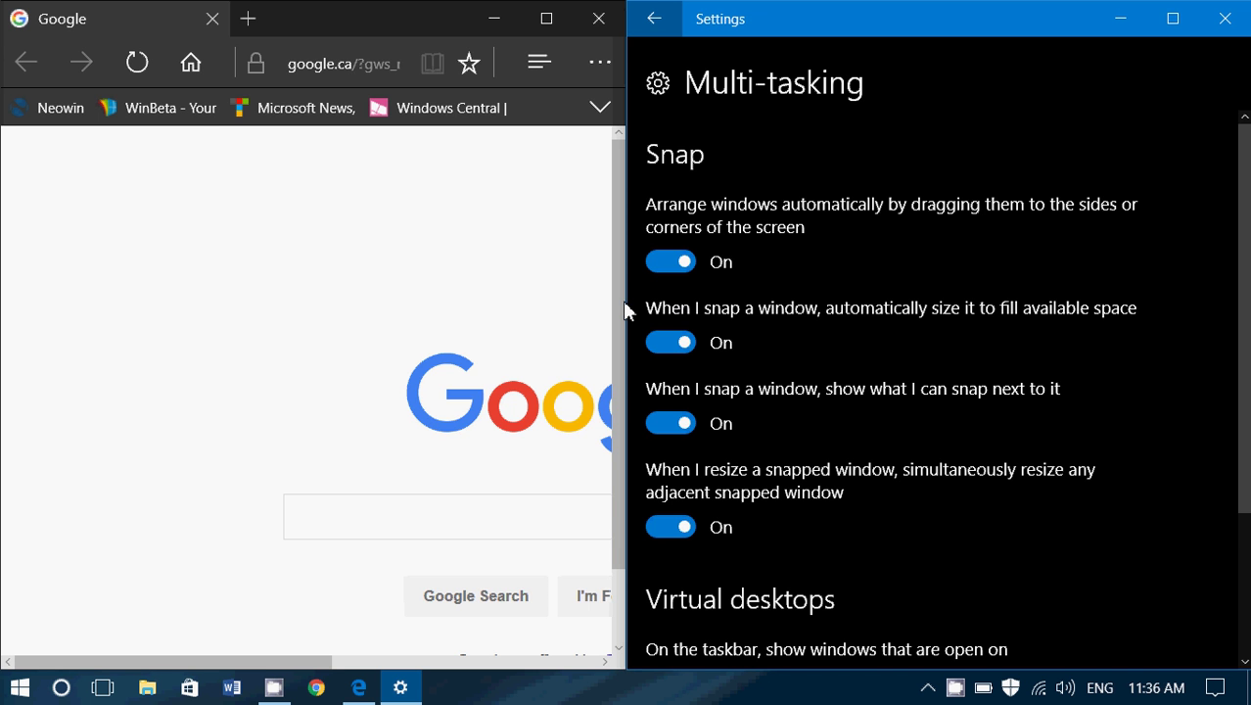
Adjust the snap divider, then maximize and close Edge and maximize Settings
drag(622, 301, 228, 299)
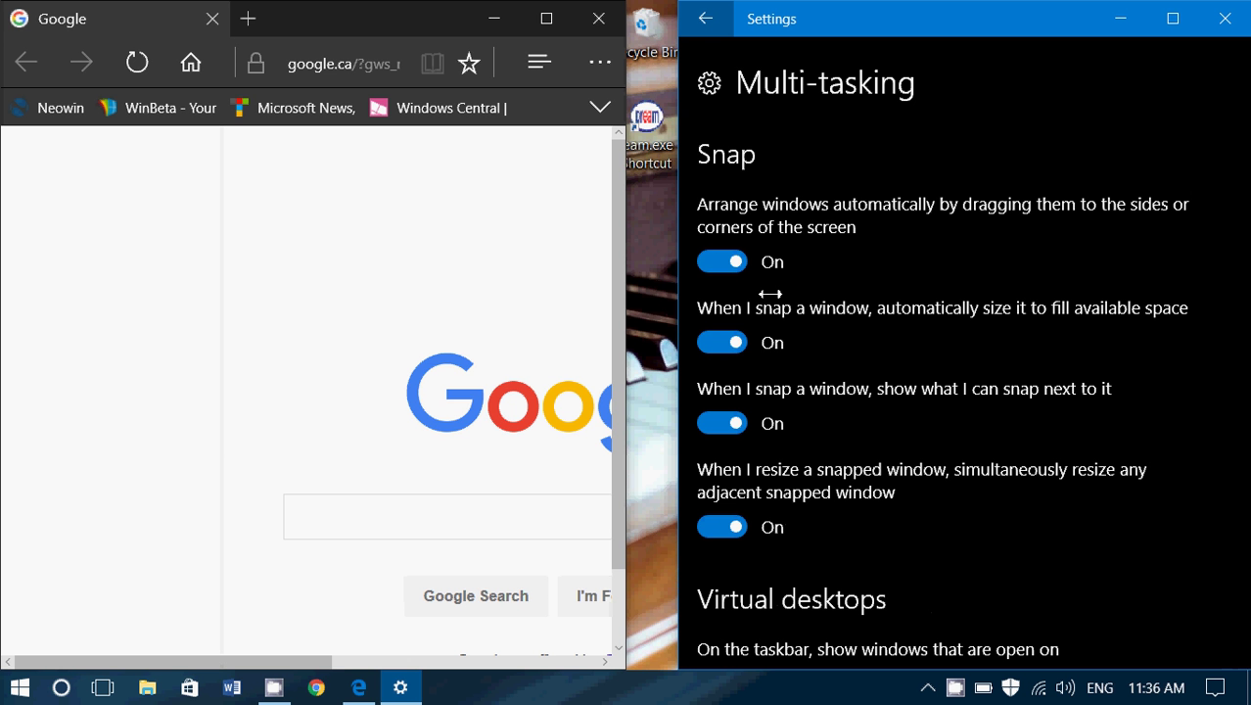
drag(621, 333, 584, 333)
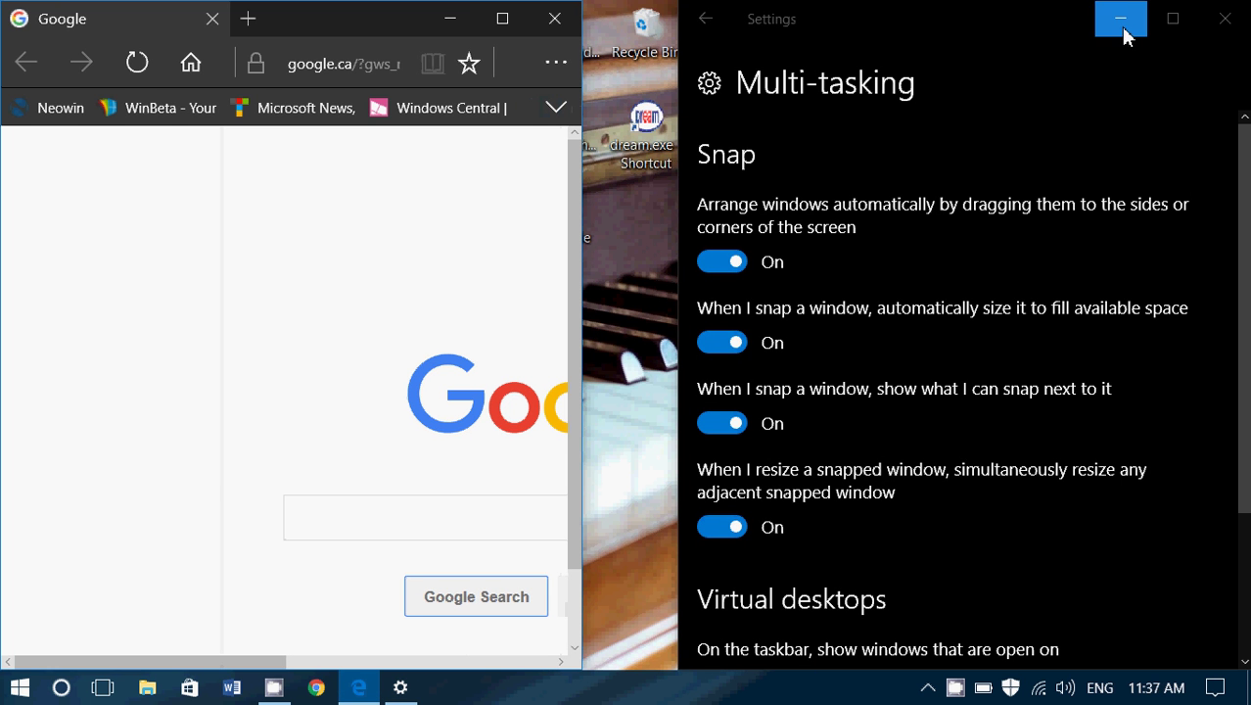
click(502, 19)
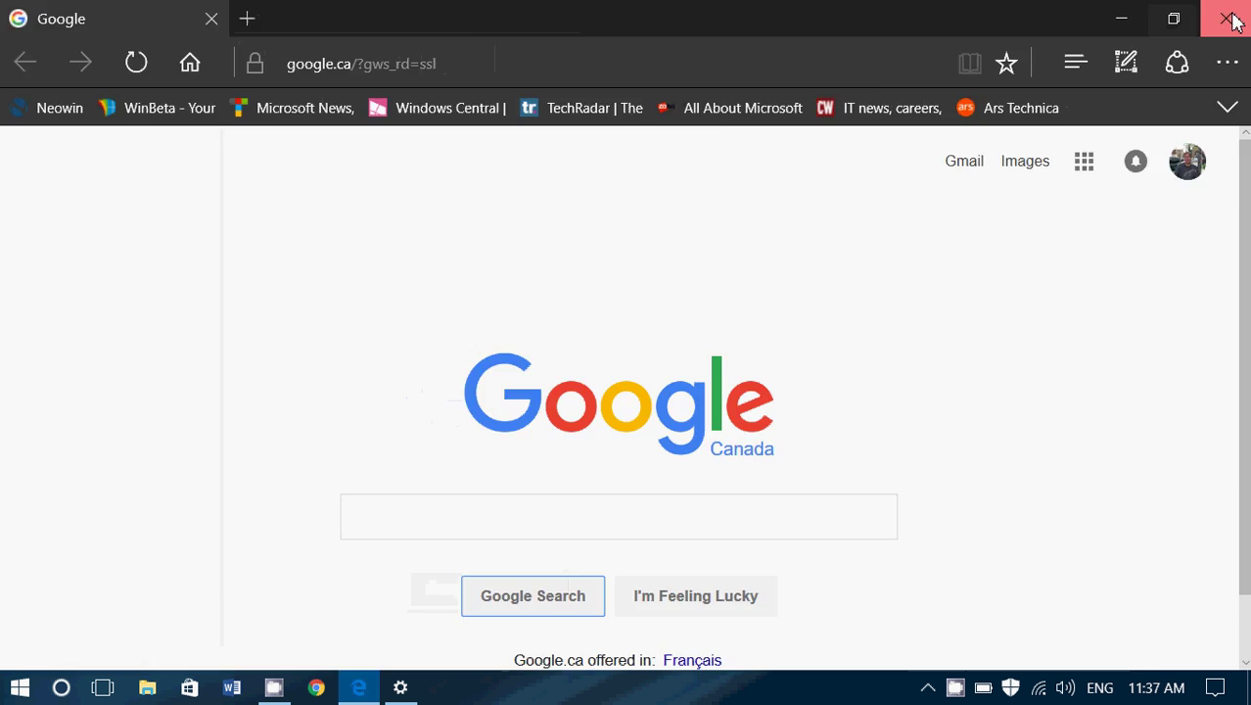
click(1225, 18)
click(1171, 18)
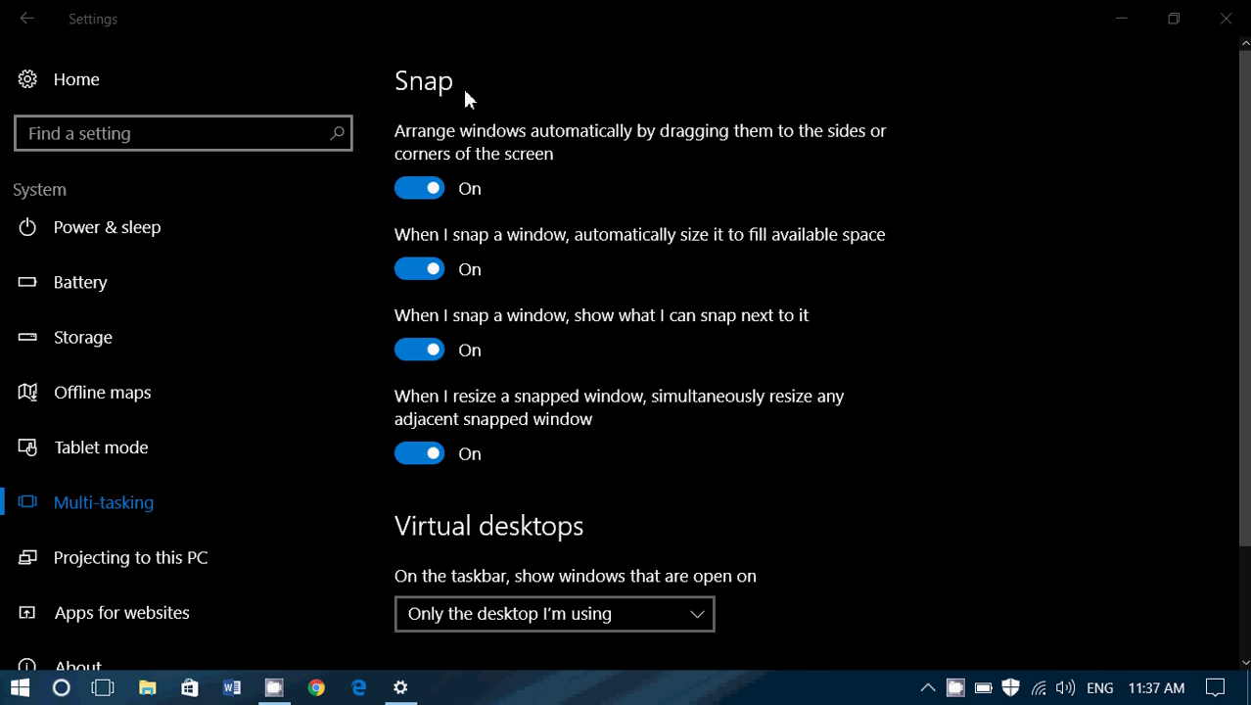
click(409, 190)
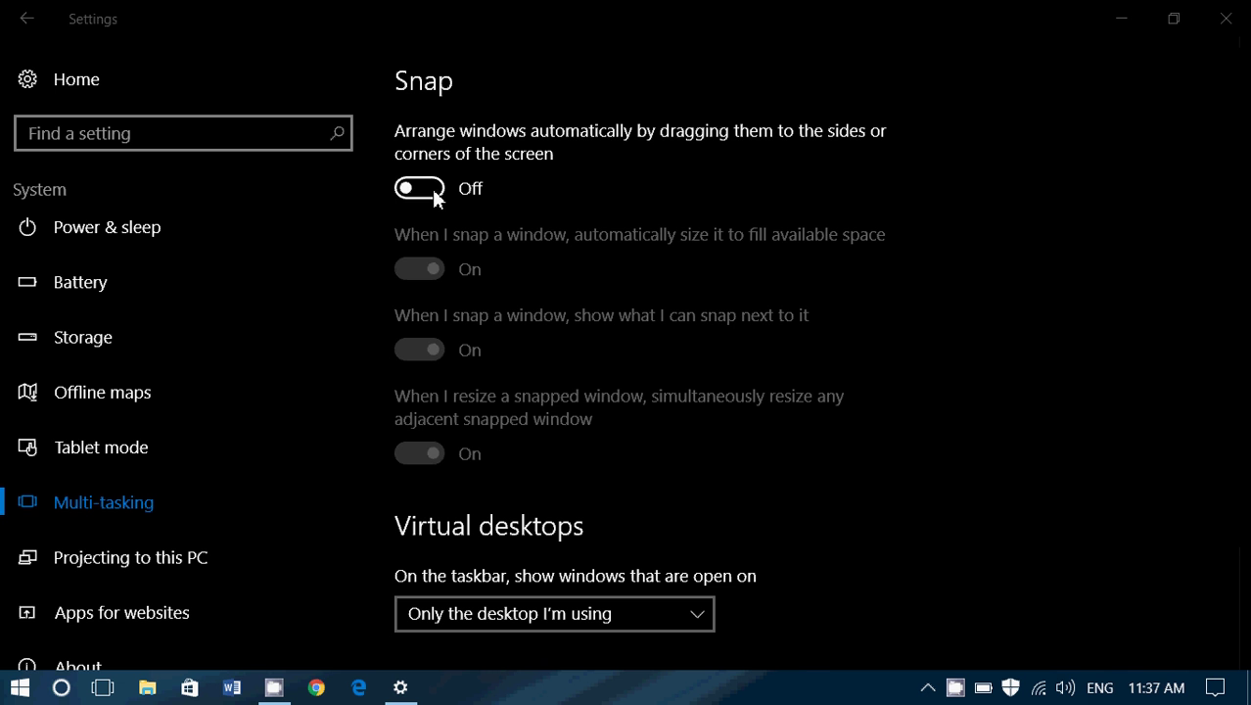
click(434, 191)
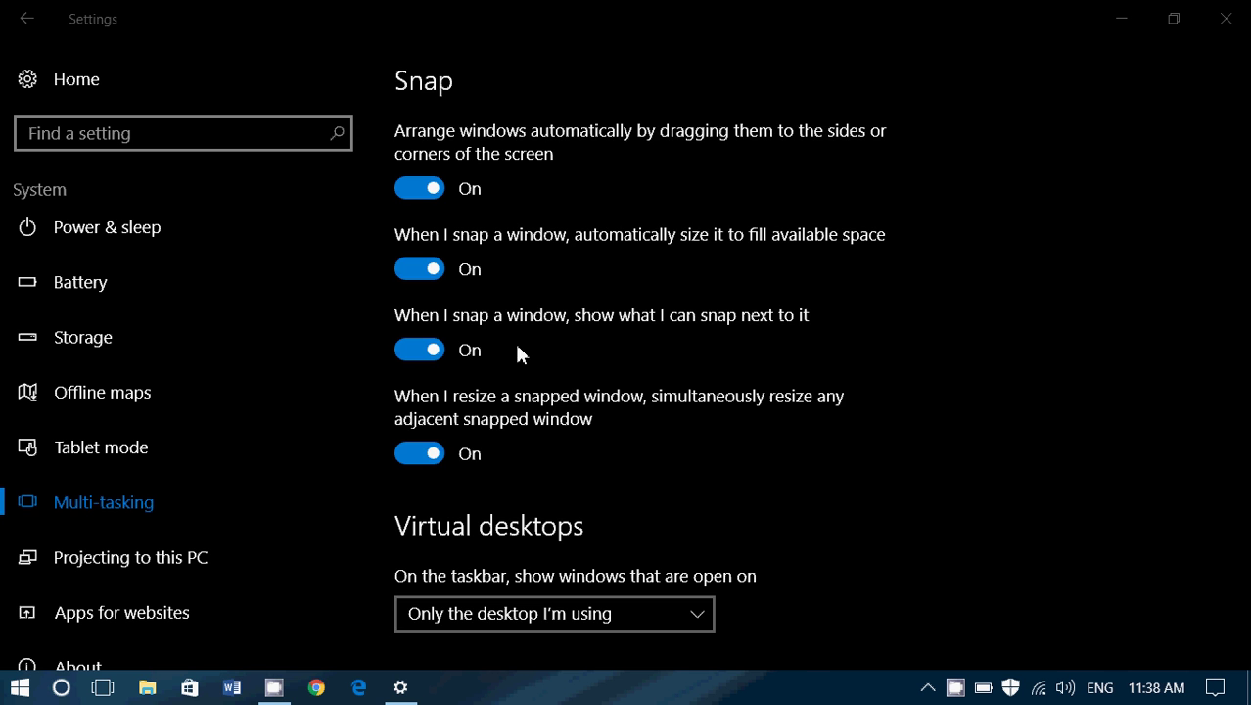
scroll(748, 357, down, 3)
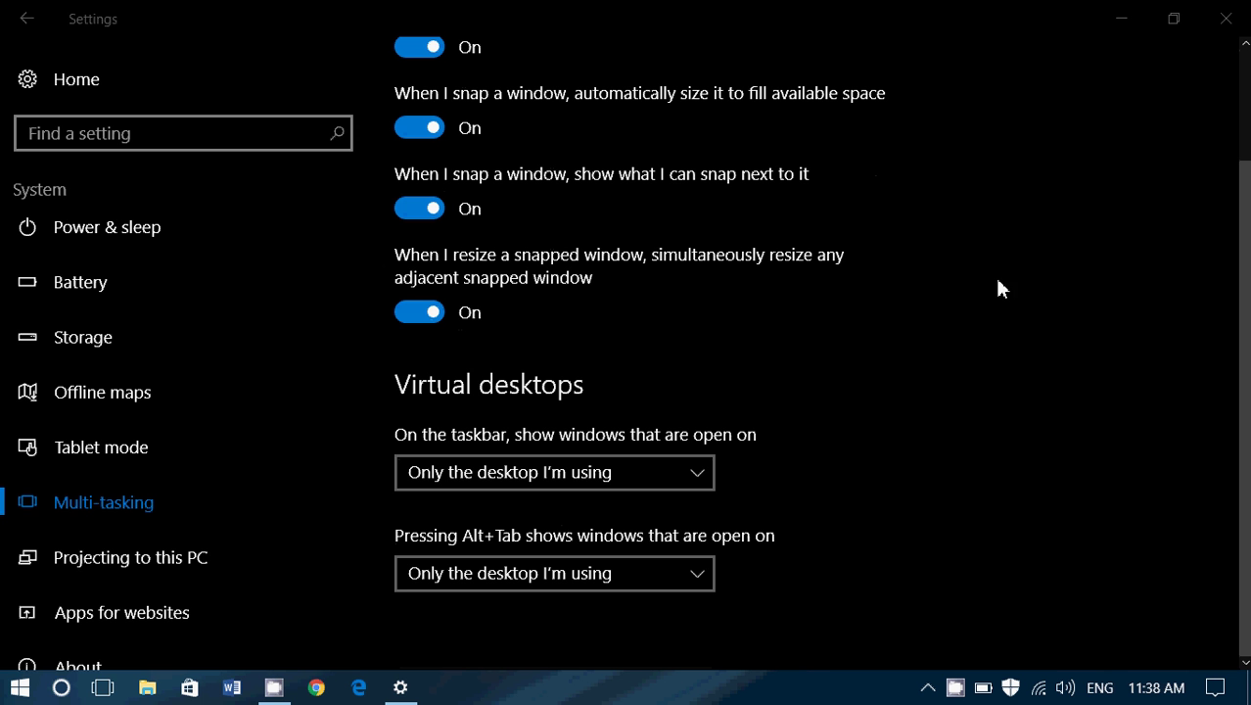
click(105, 688)
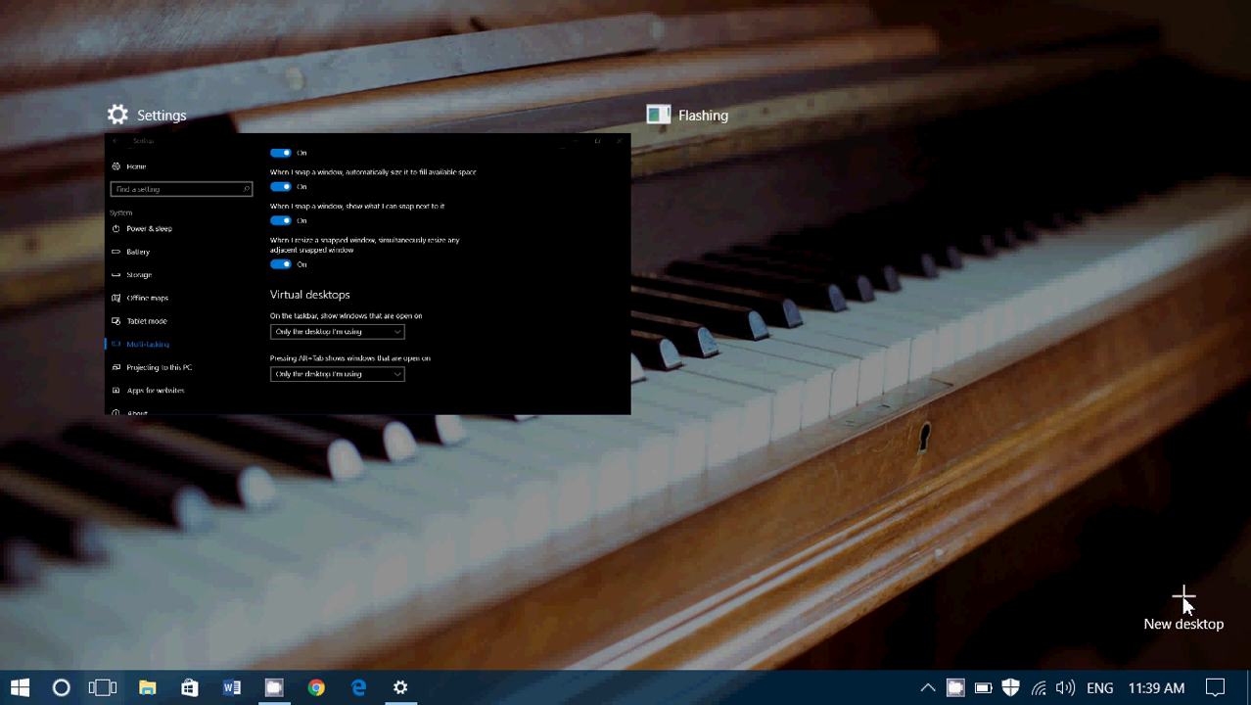
click(517, 309)
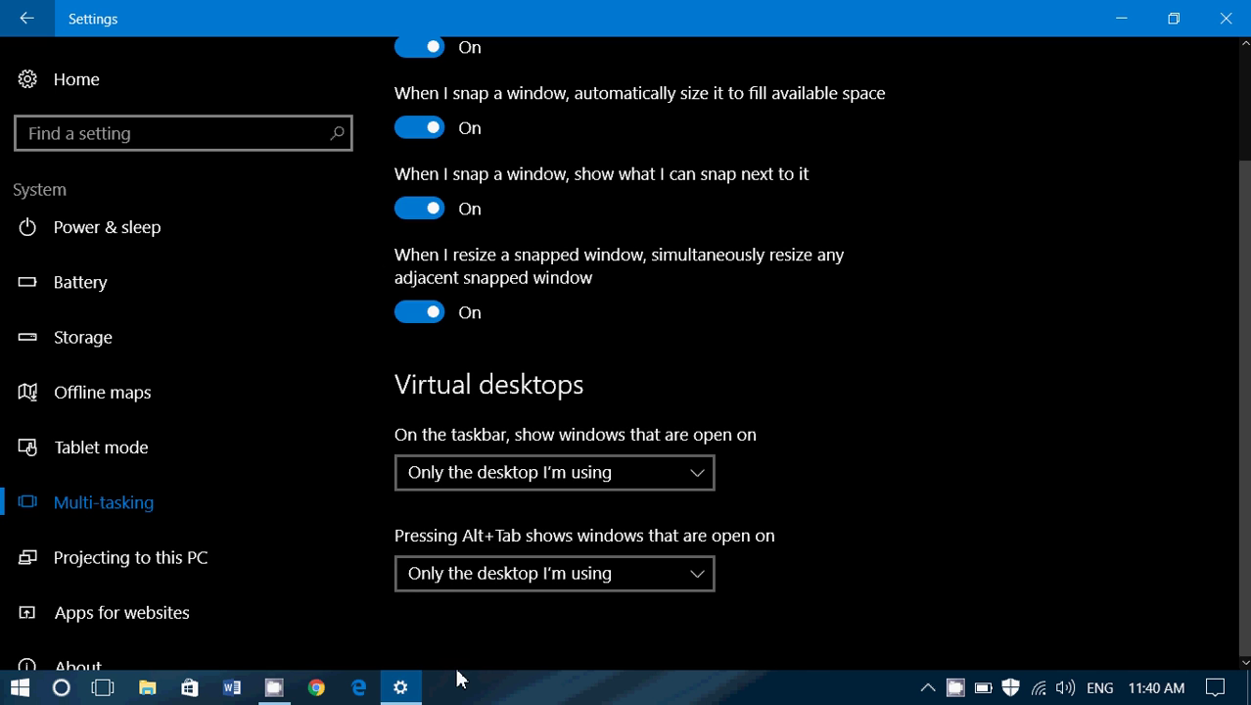
Create Desktop 2 in Task View and launch Edge there
mouse_move(419, 693)
click(102, 688)
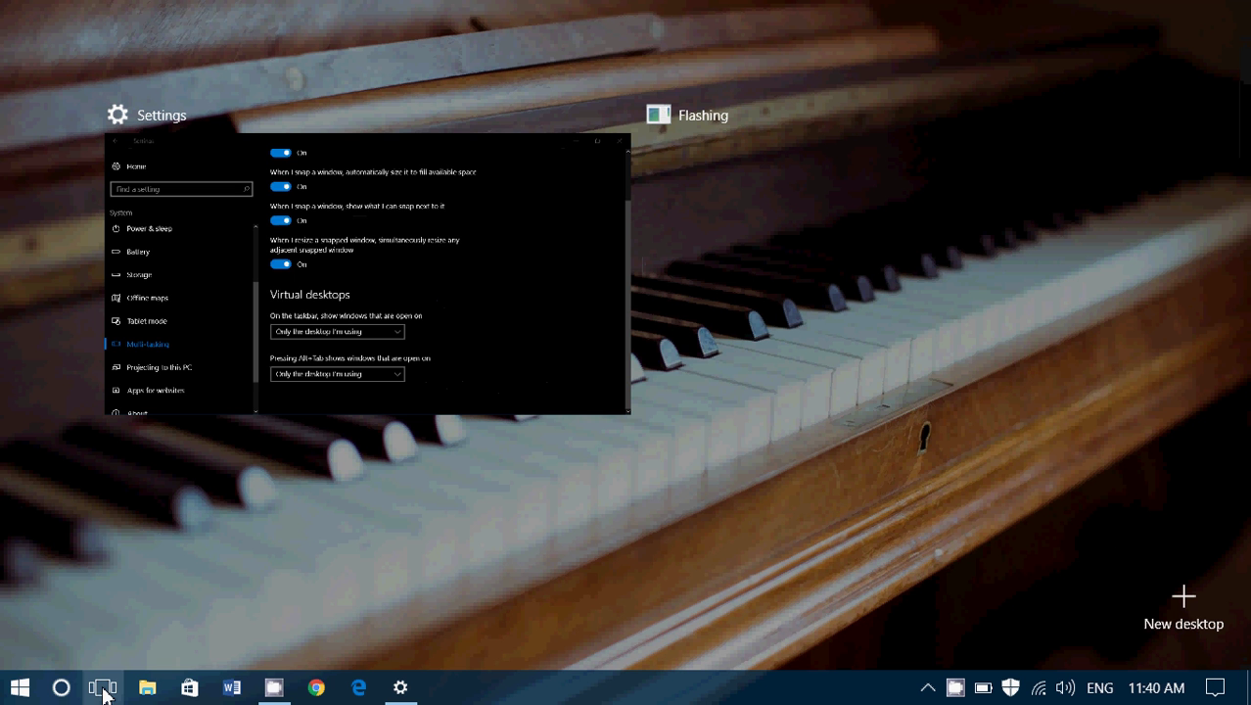
click(1186, 594)
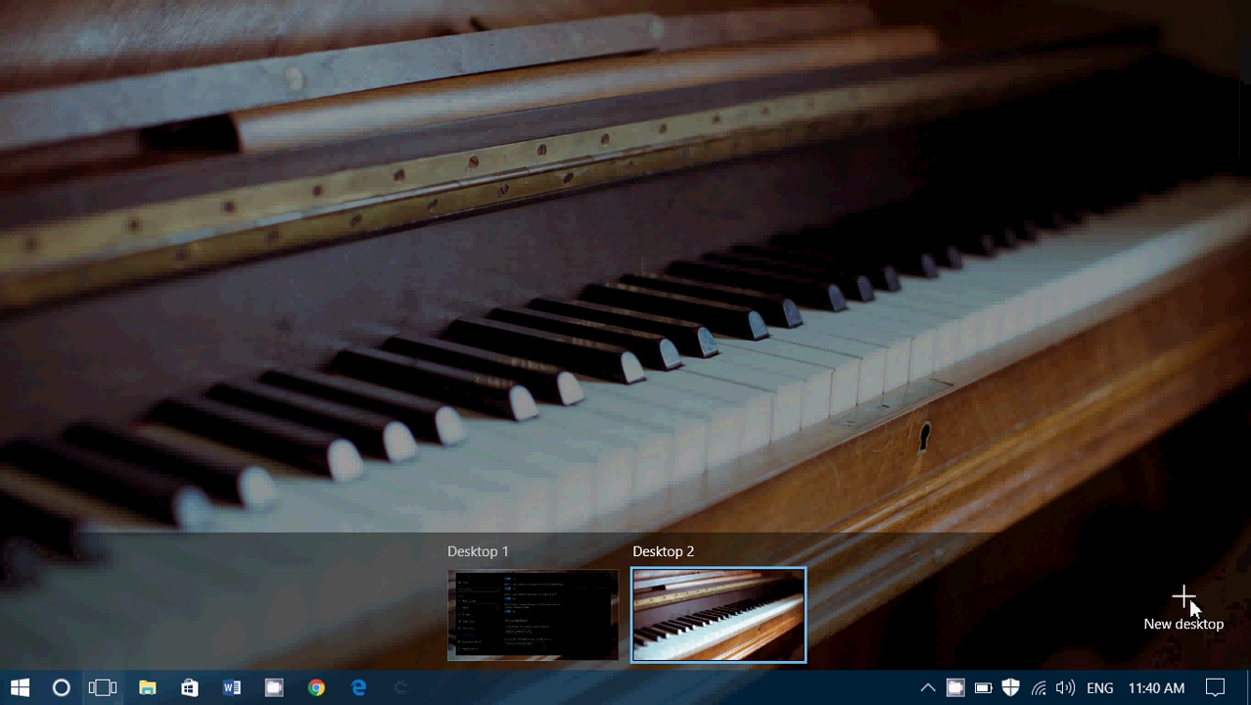
click(732, 588)
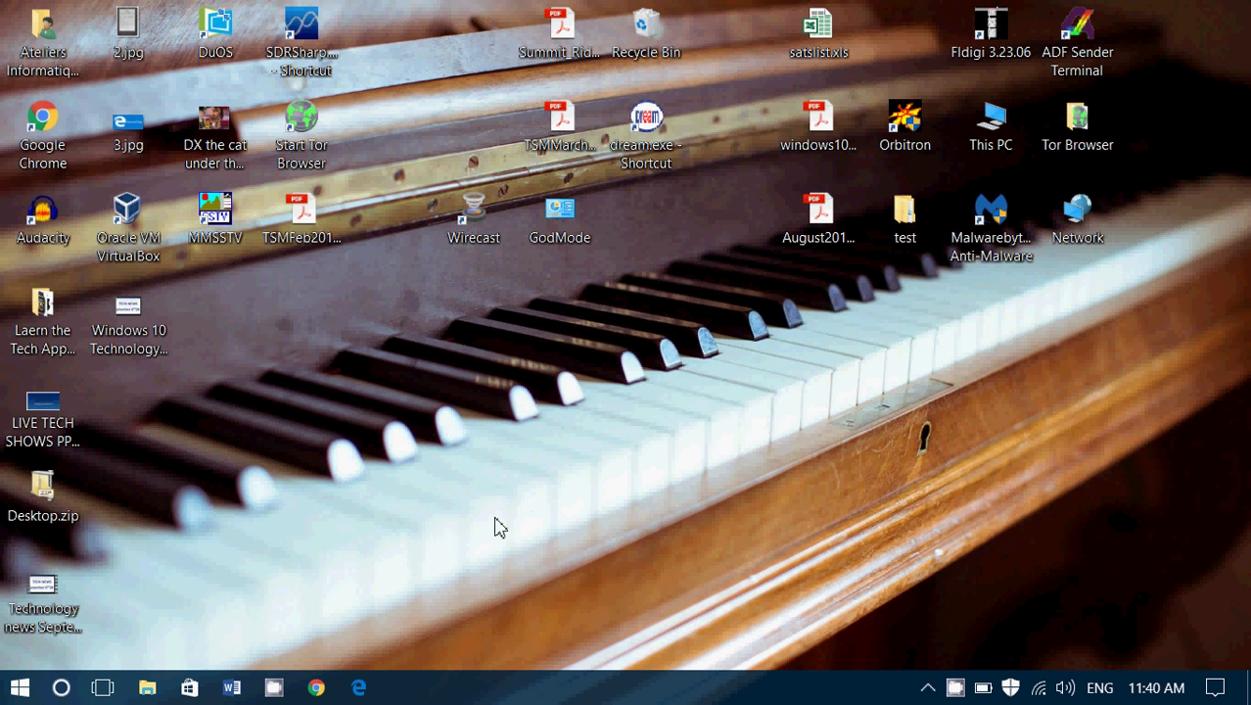
click(358, 688)
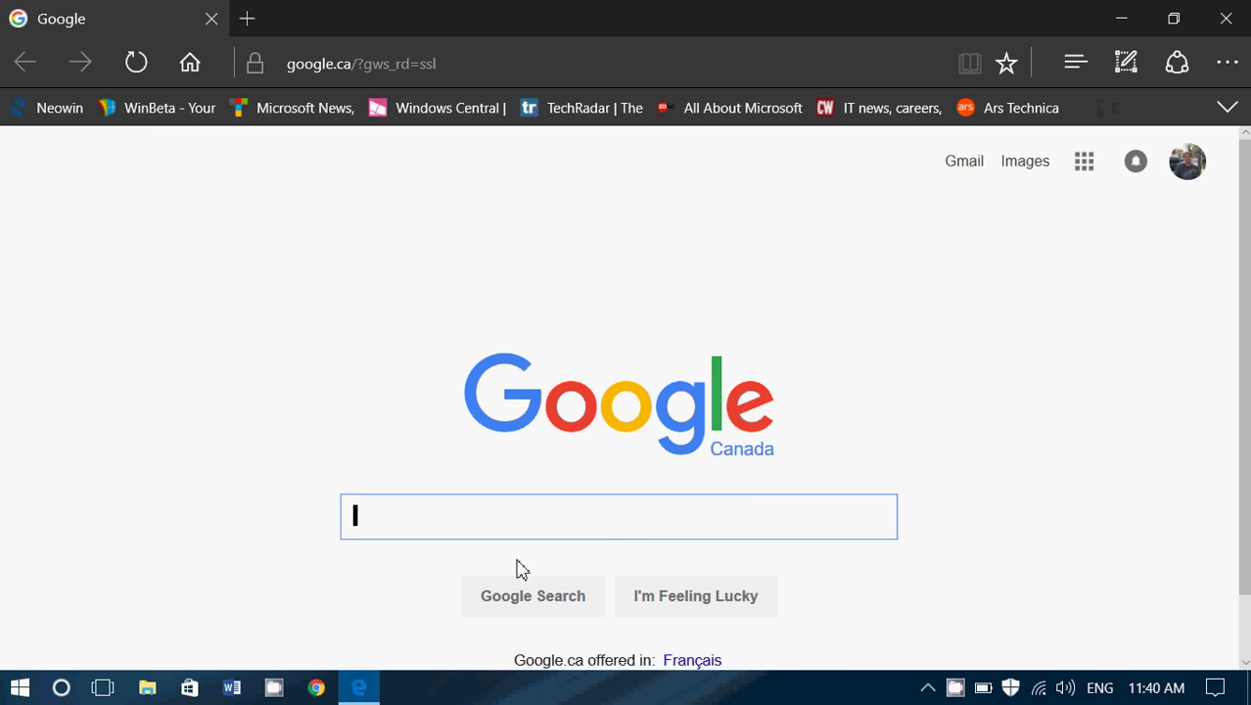
Switch to Desktop 1 to see Settings, then back to Desktop 2 with Edge
click(102, 687)
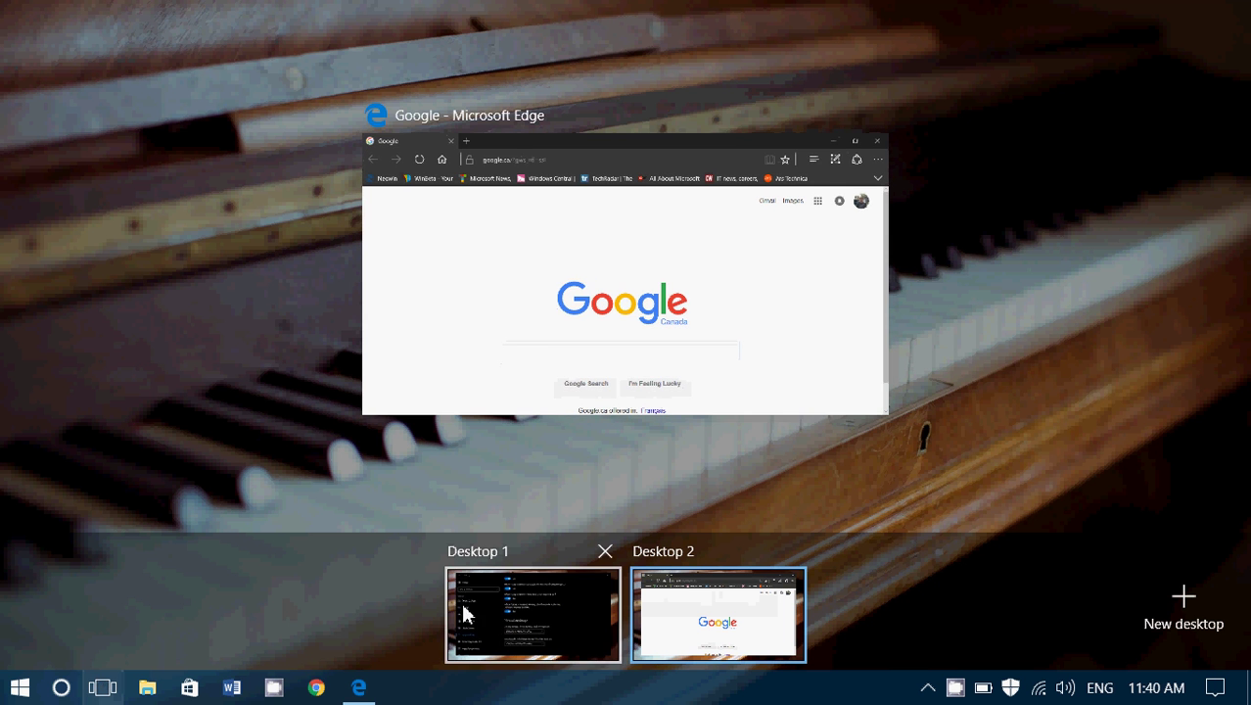
click(511, 606)
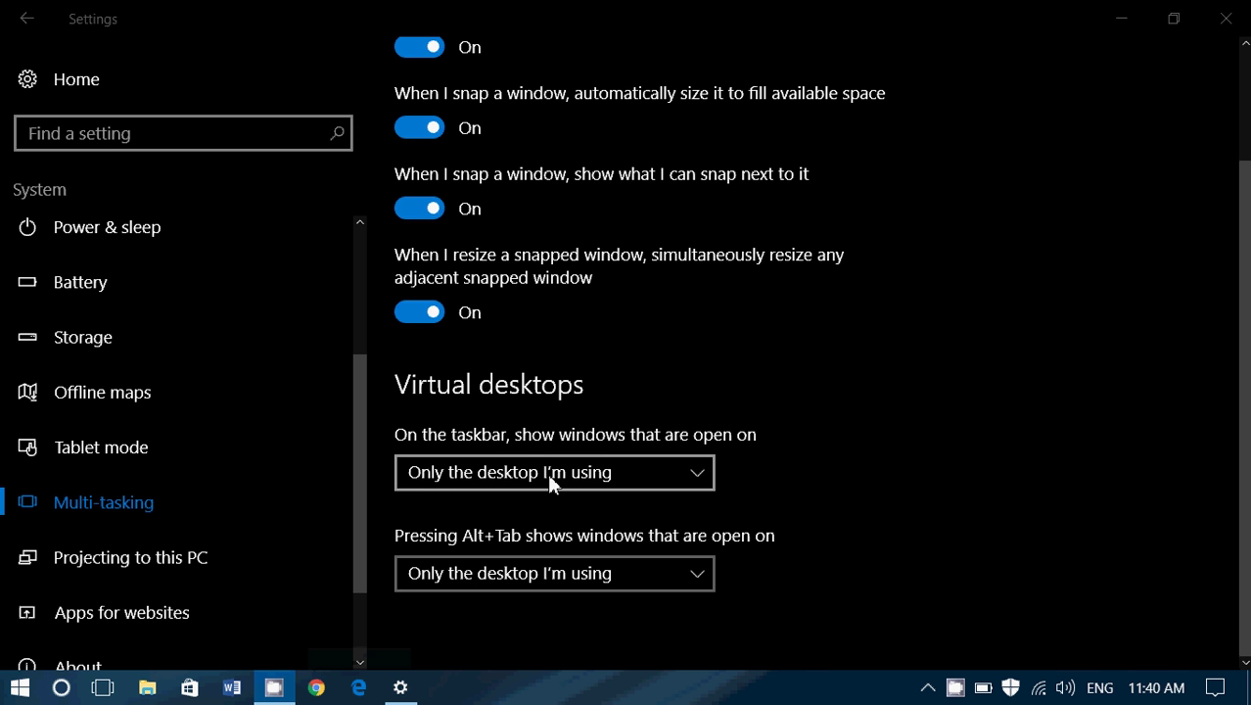
click(103, 688)
click(754, 602)
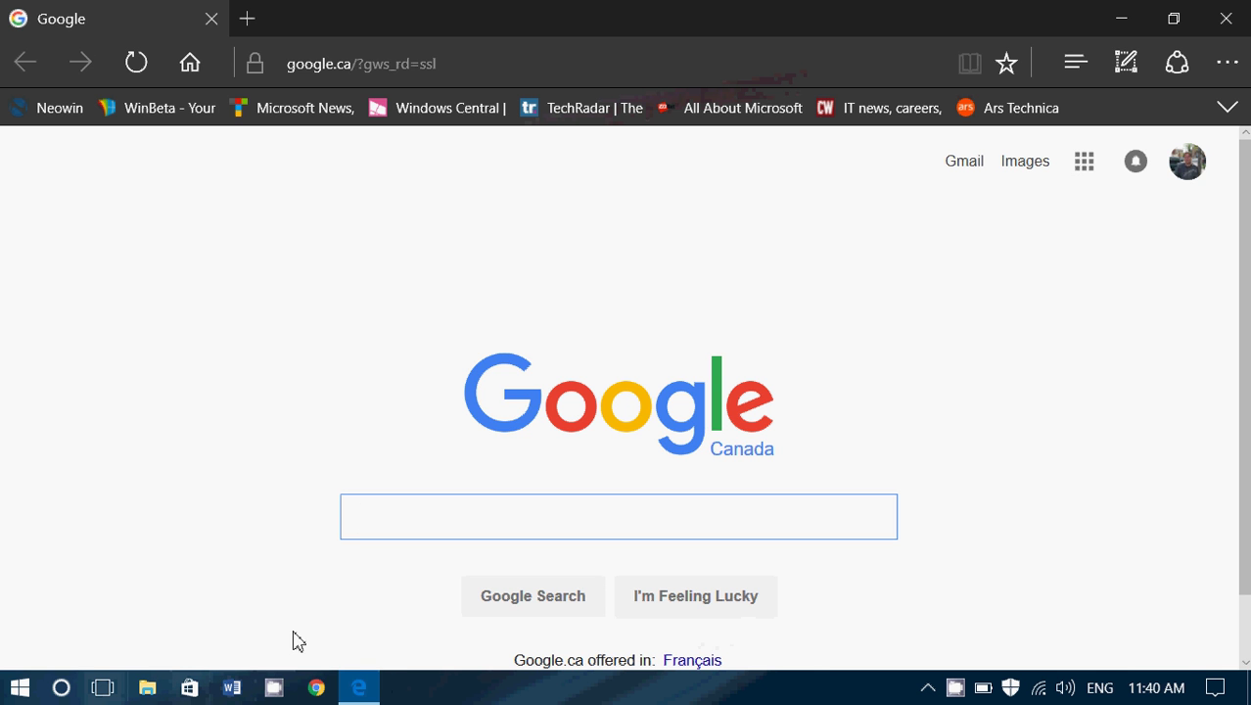
On Desktop 1, set the taskbar's 'show windows that are open on' option to All desktops
click(104, 688)
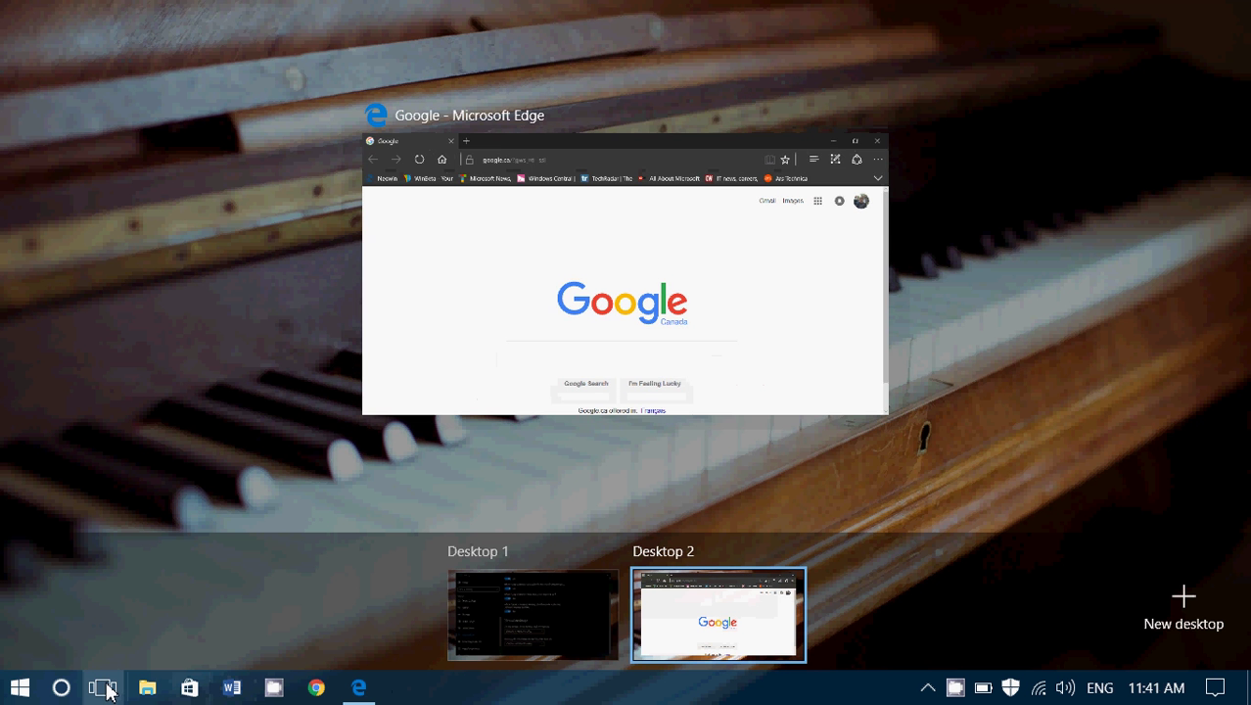
click(479, 591)
click(540, 468)
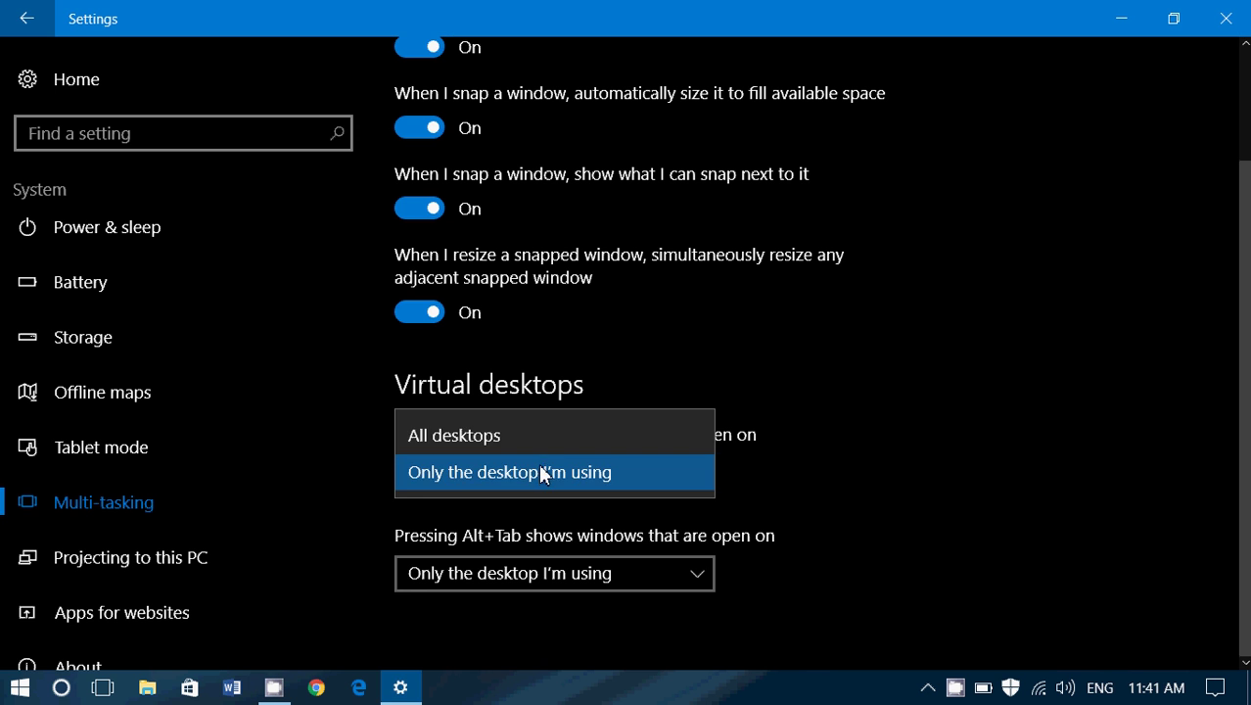
click(547, 437)
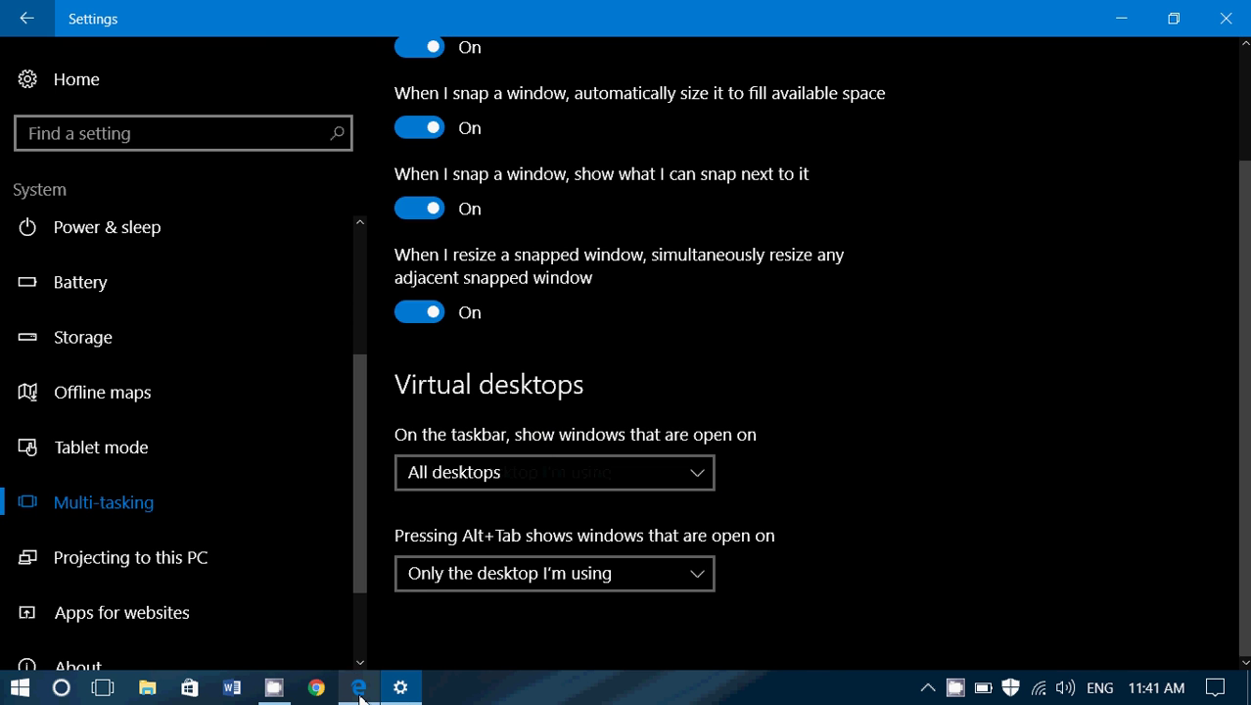
Switch to Desktop 2 to check that the taskbar now shows all desktops' windows
mouse_move(359, 695)
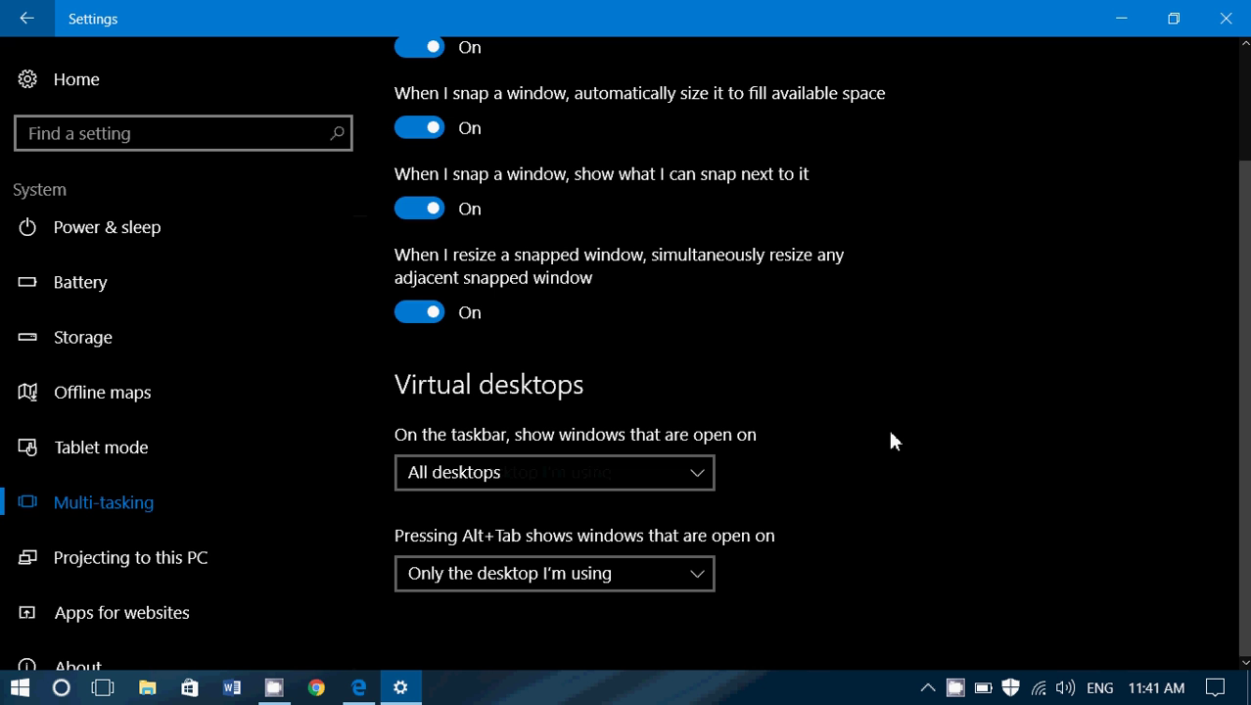
click(103, 687)
click(712, 611)
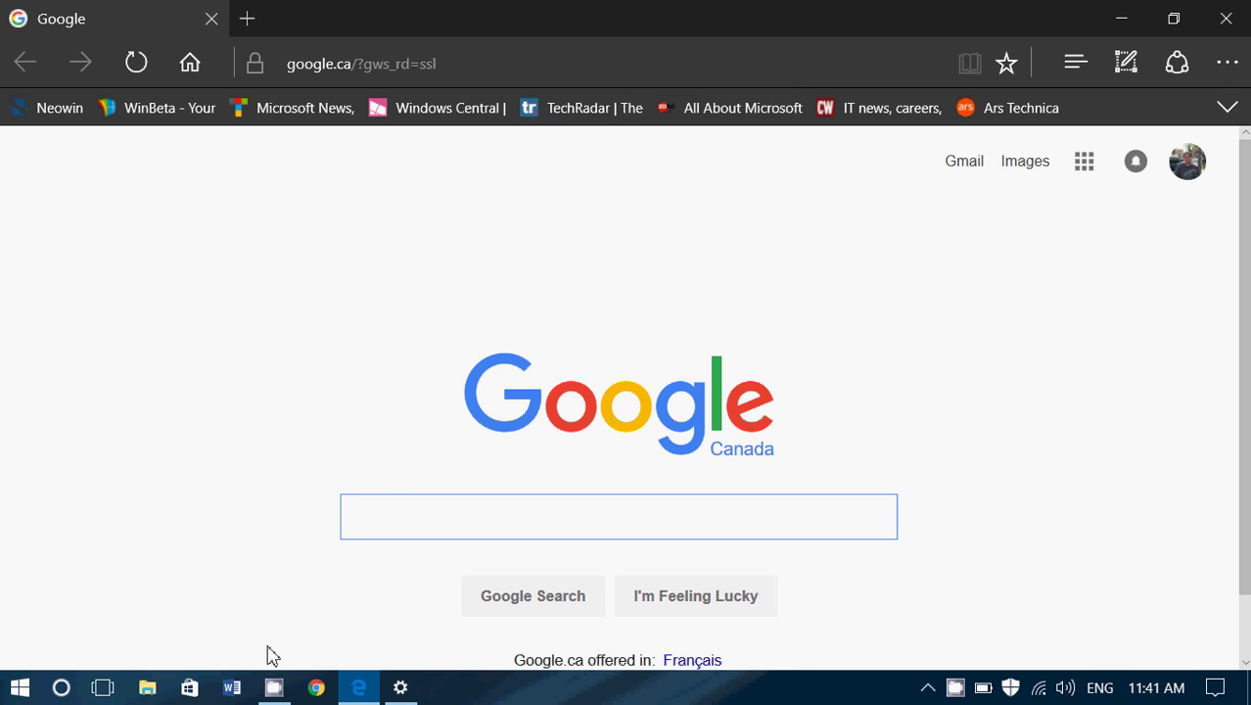
mouse_move(277, 691)
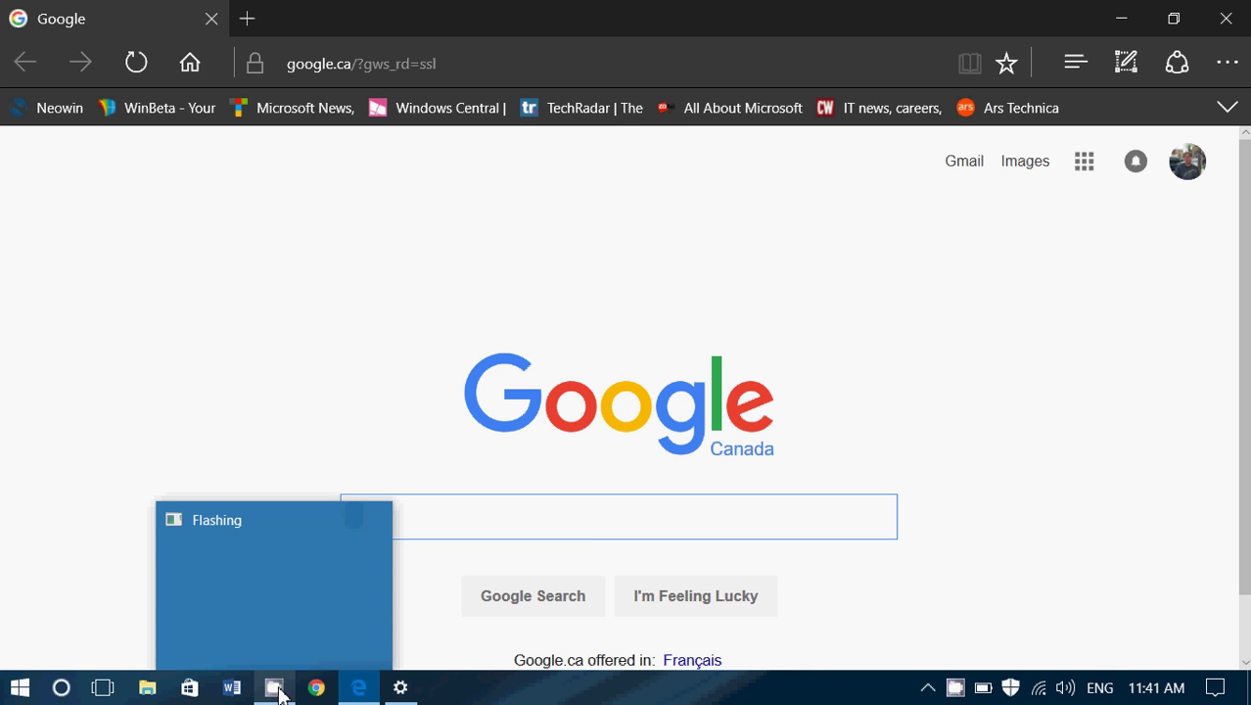
Dismiss the window preview and bring Settings to the front from the taskbar
click(297, 285)
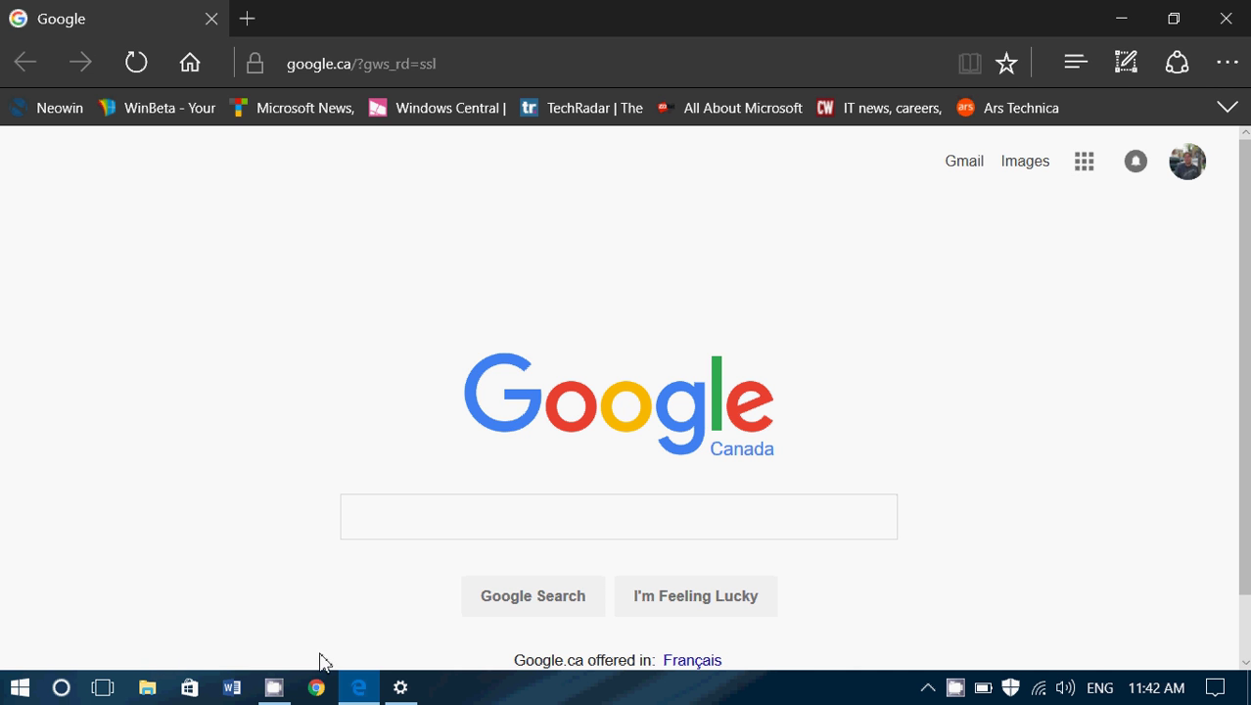
click(402, 690)
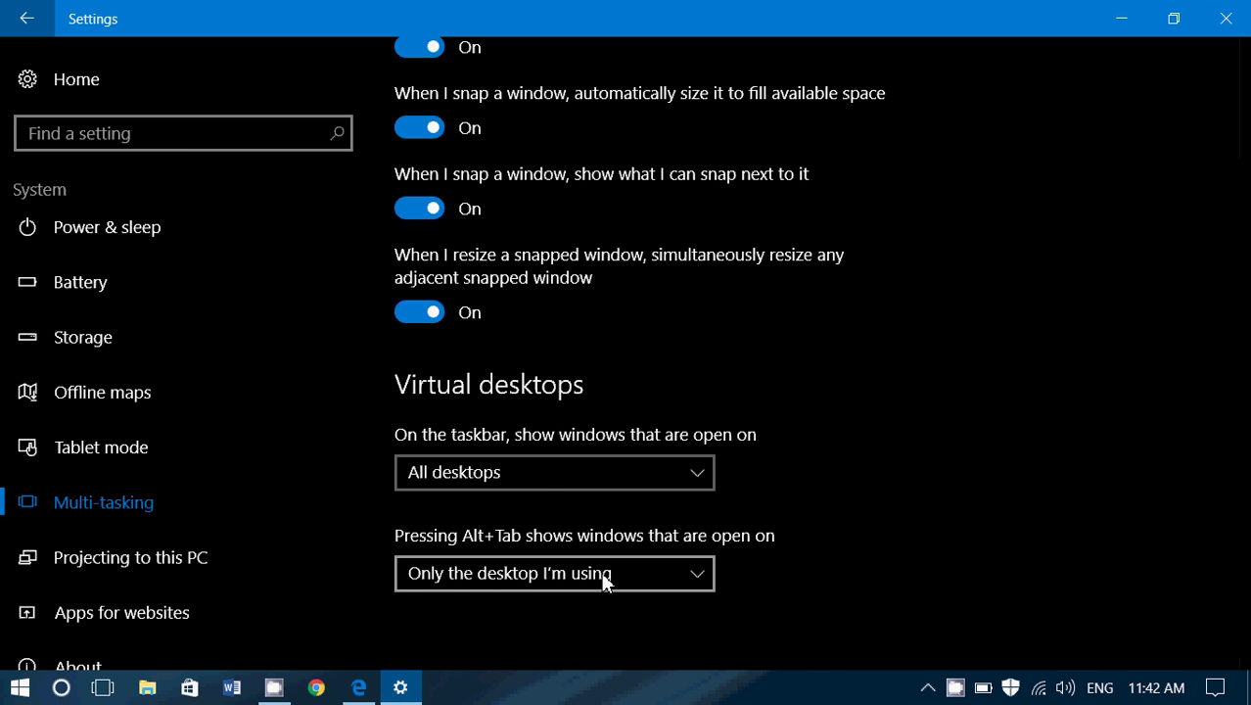
Set the Alt+Tab window-switching option to All desktops and test it with Alt+Tab
click(604, 581)
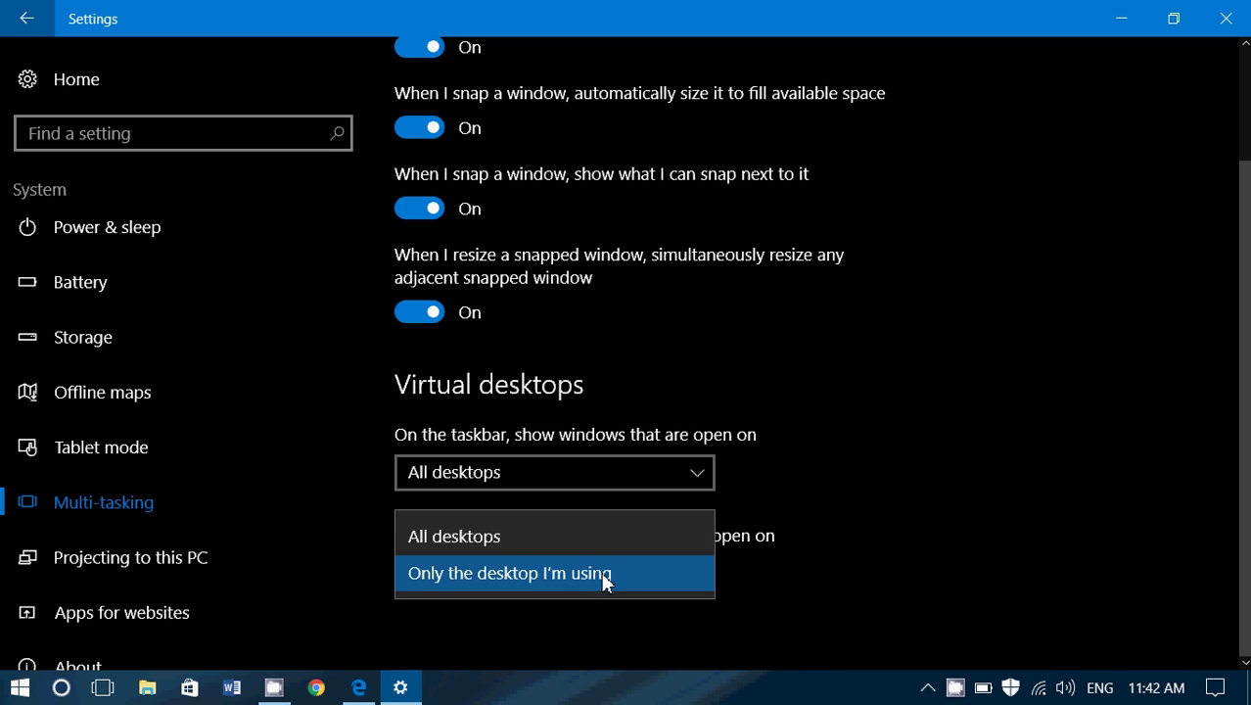
click(594, 535)
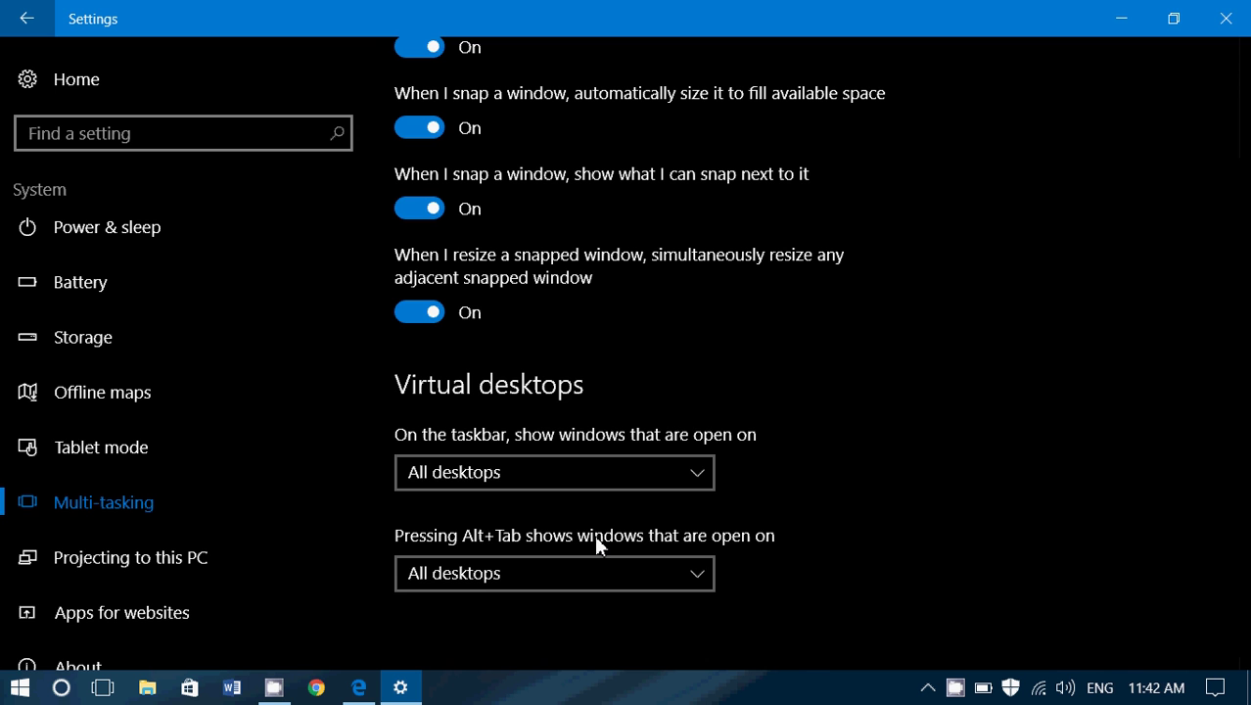
key(alt+Tab)
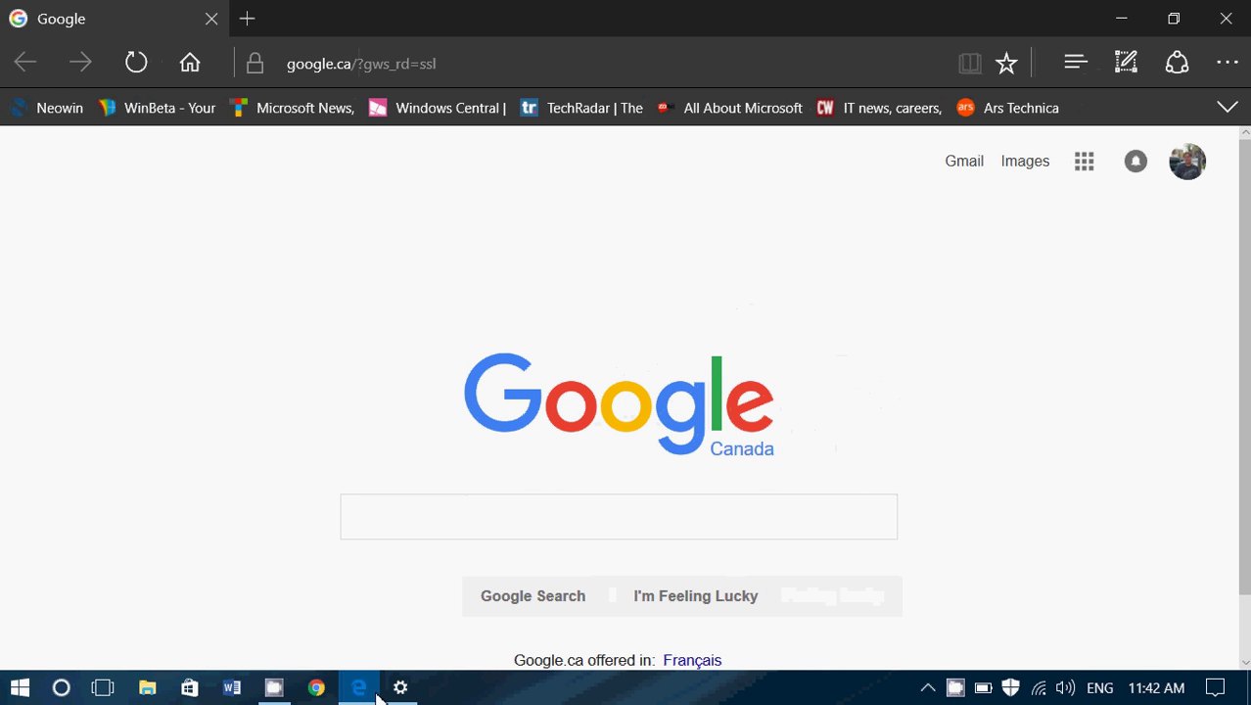
click(401, 687)
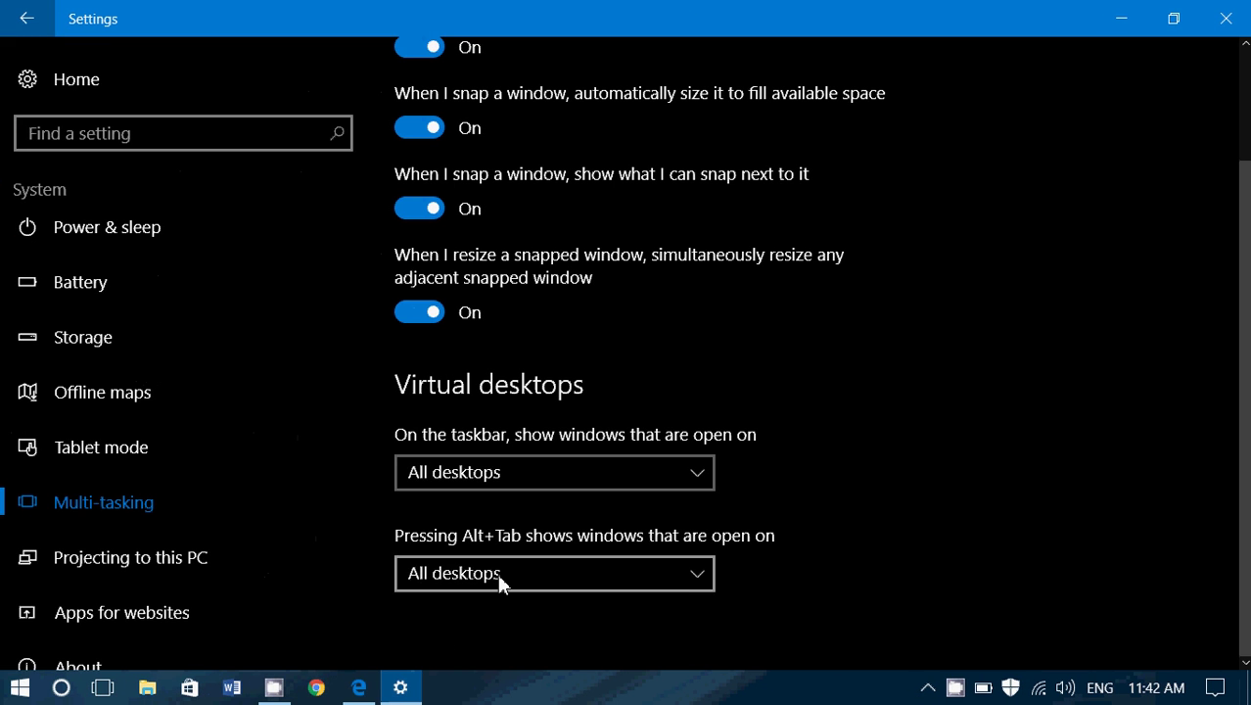
click(497, 572)
click(894, 473)
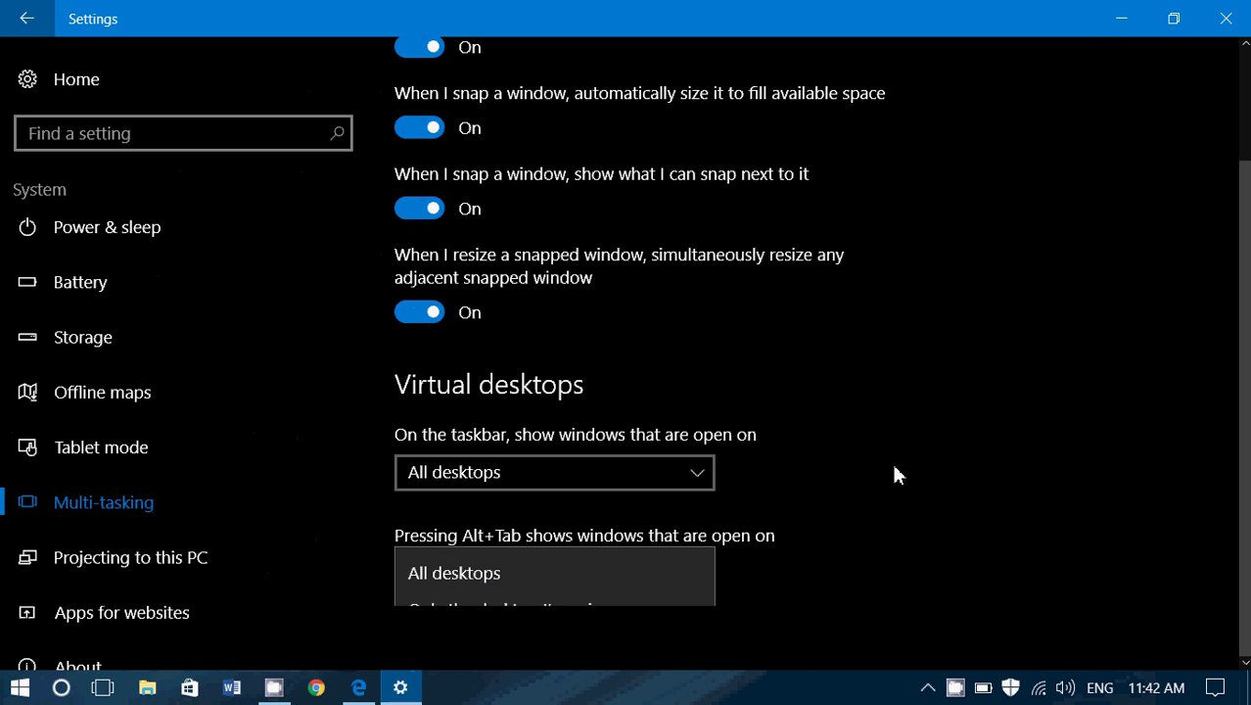
Close Desktop 2 in Task View and return to the Settings window
click(102, 689)
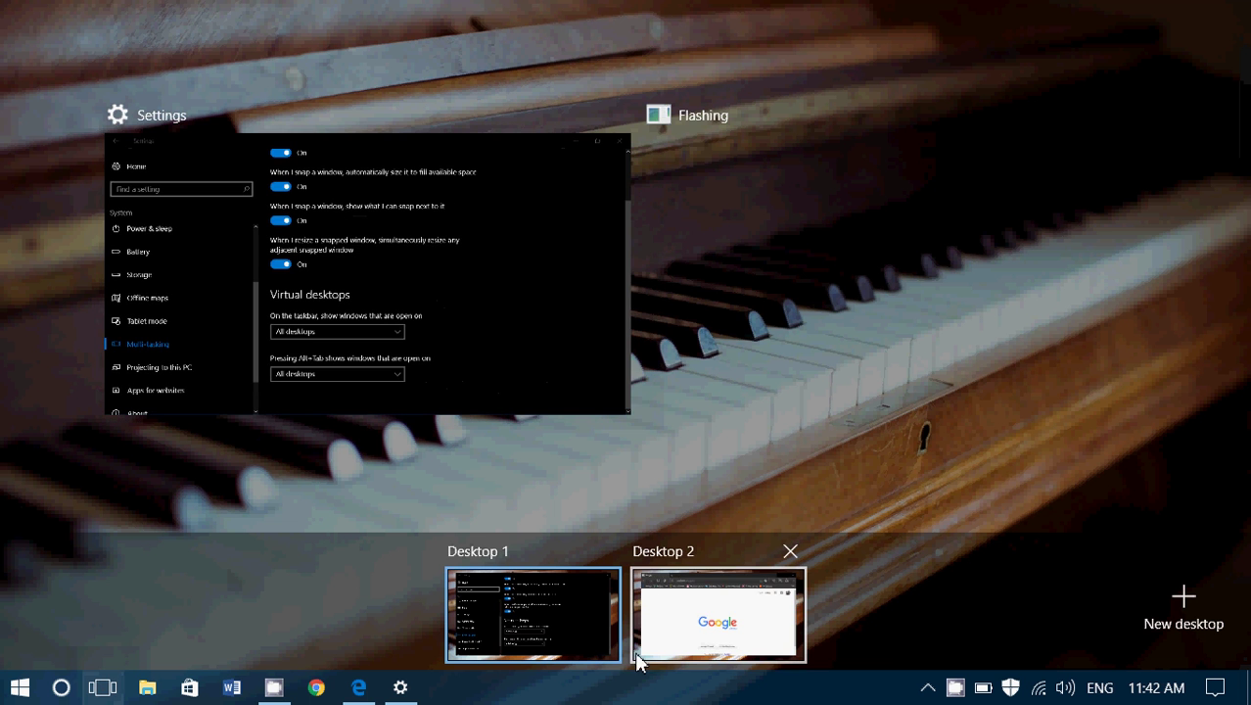
click(790, 552)
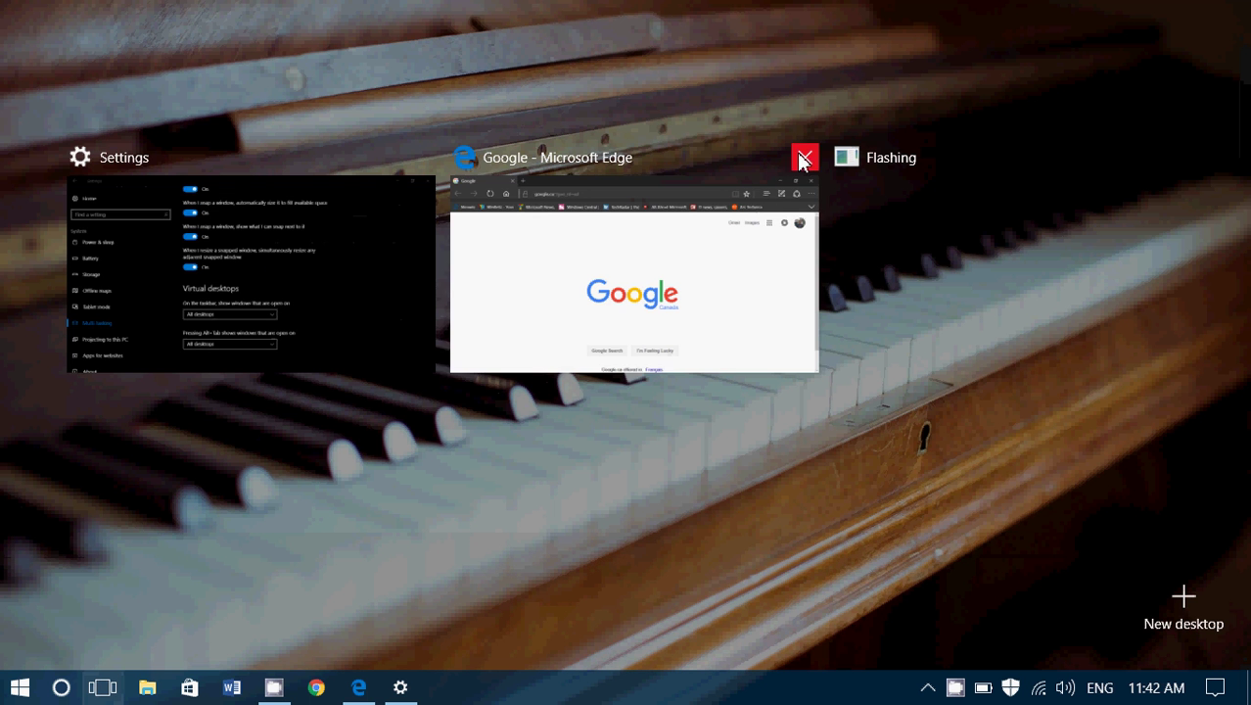
click(805, 156)
click(546, 281)
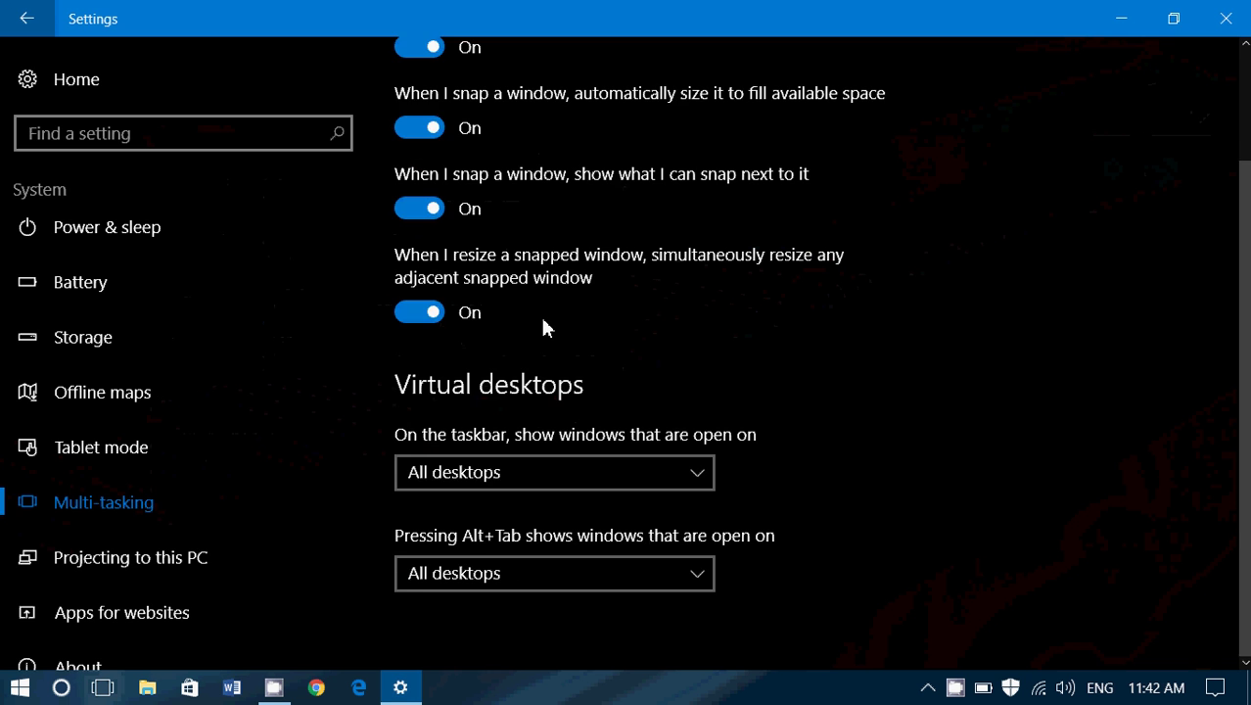
scroll(966, 308, up, 2)
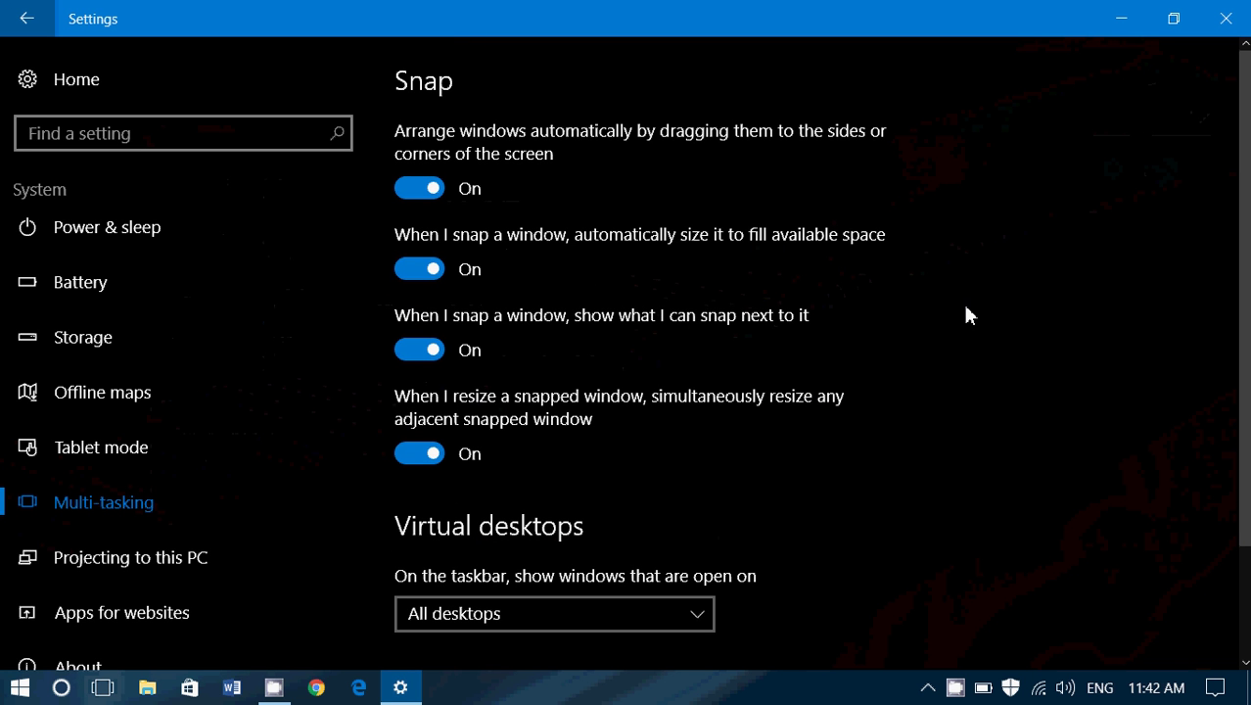